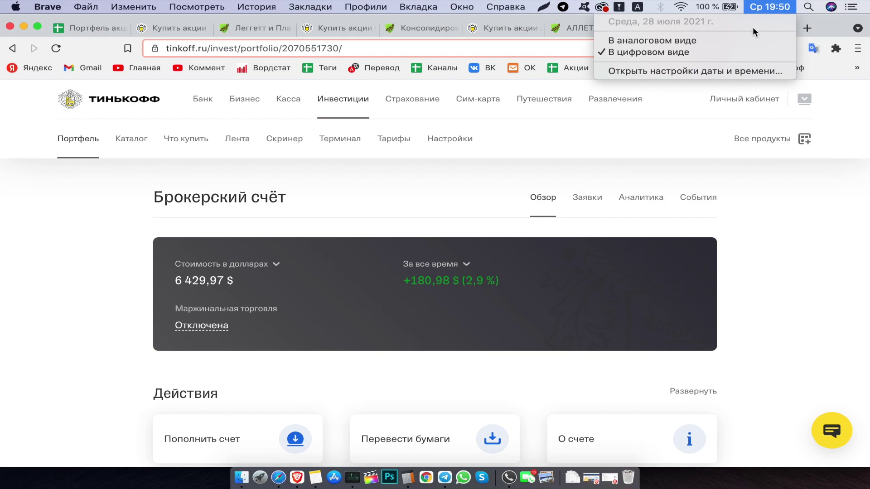
# - Review the investor's social profile page, examining the latest posts, the subscriber count and the profile name
pyautogui.click(797, 201)
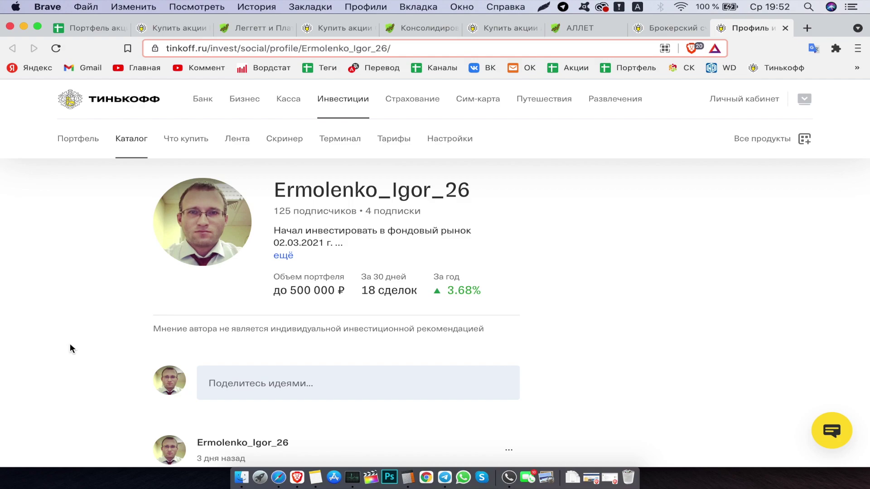
pyautogui.scroll(-5, 71, 348)
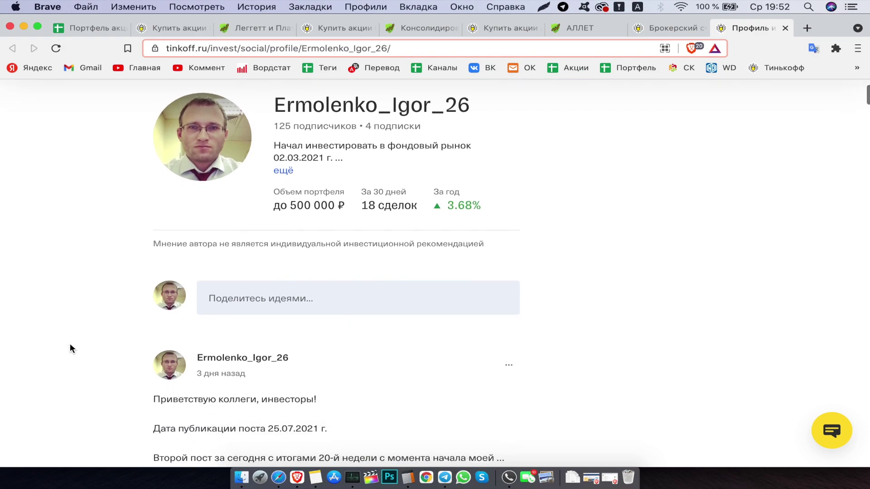
pyautogui.scroll(-2, 71, 348)
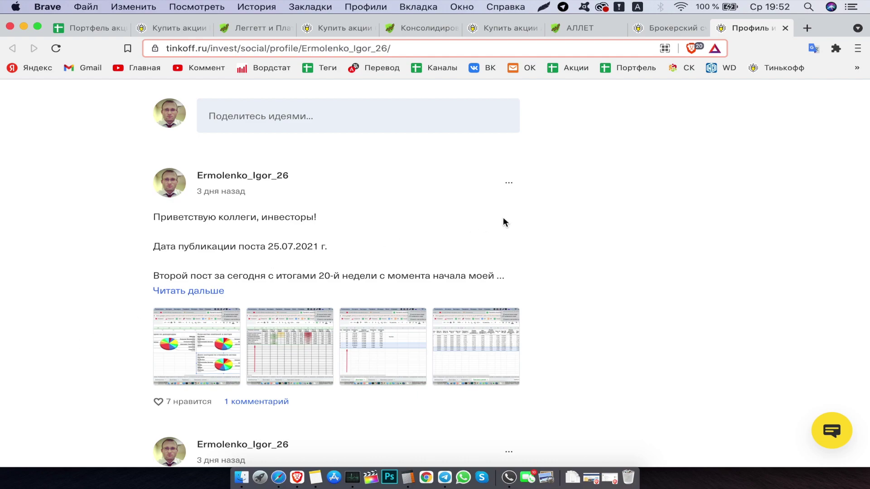
pyautogui.moveTo(200, 194); pyautogui.dragTo(249, 194)
pyautogui.scroll(7, 570, 298)
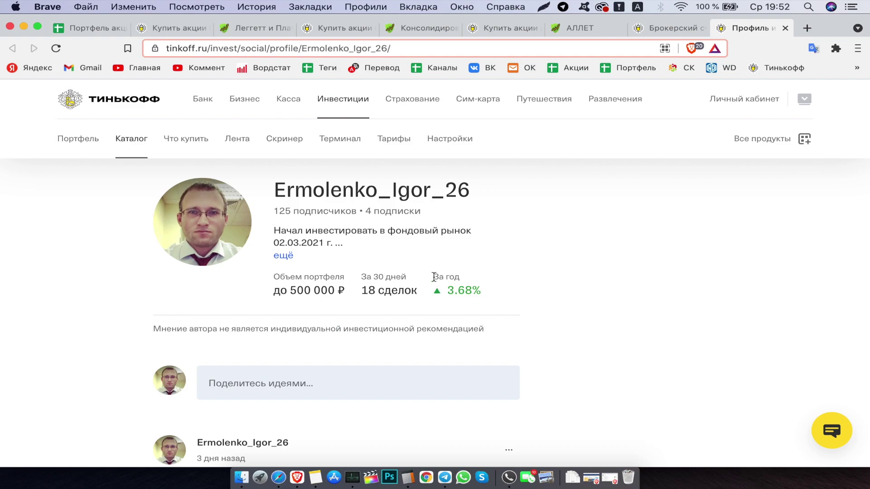
pyautogui.moveTo(273, 212); pyautogui.dragTo(356, 212)
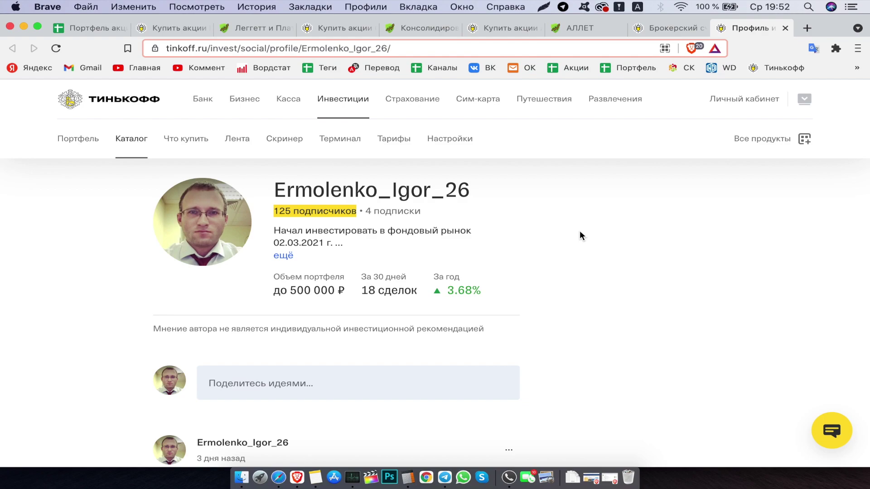
pyautogui.moveTo(275, 191); pyautogui.dragTo(472, 191)
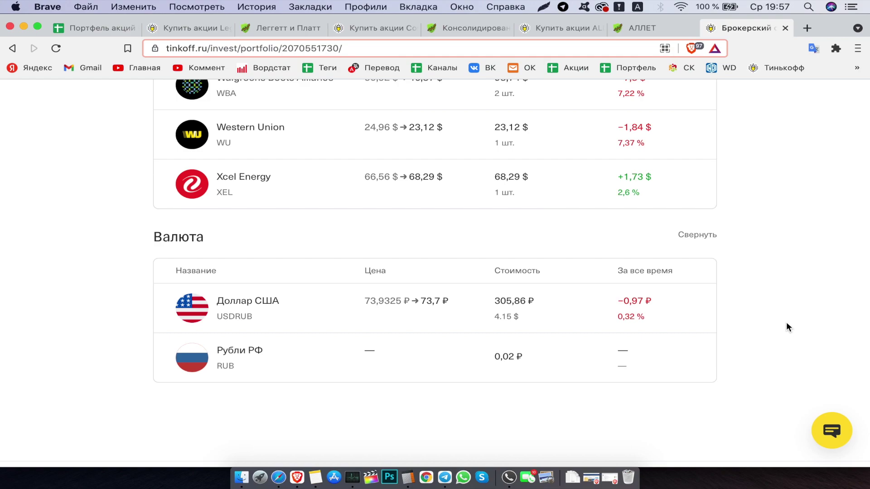
# - Buy 200 lots of US dollars at the best price, paying from the Tinkoff Black account
pyautogui.click(379, 318)
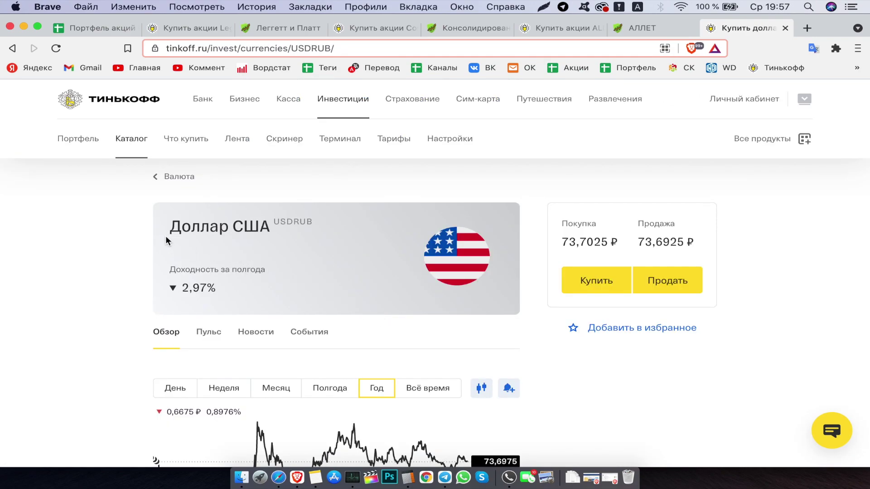
pyautogui.click(607, 283)
pyautogui.click(502, 138)
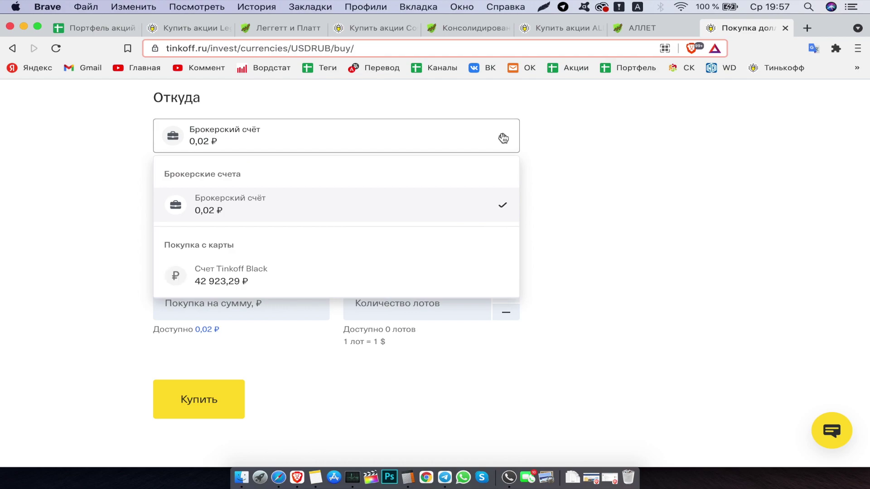
pyautogui.click(269, 278)
pyautogui.click(376, 297)
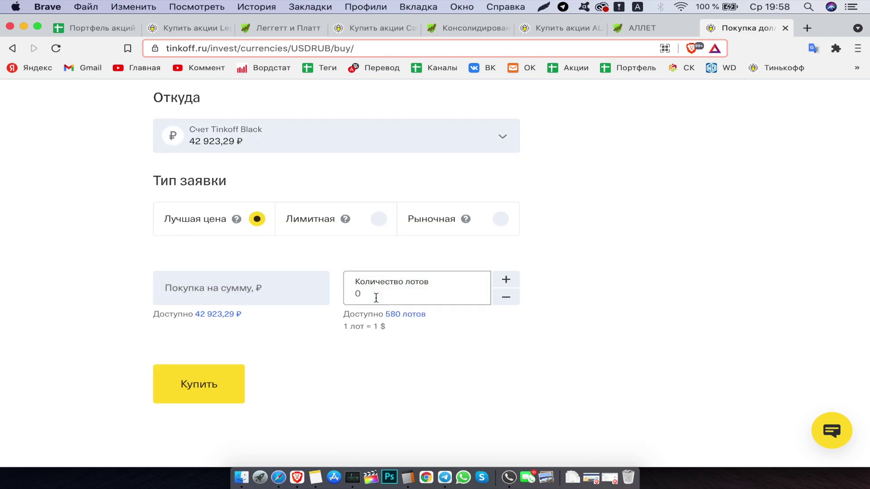
pyautogui.write('200')
pyautogui.scroll(-2, 561, 295)
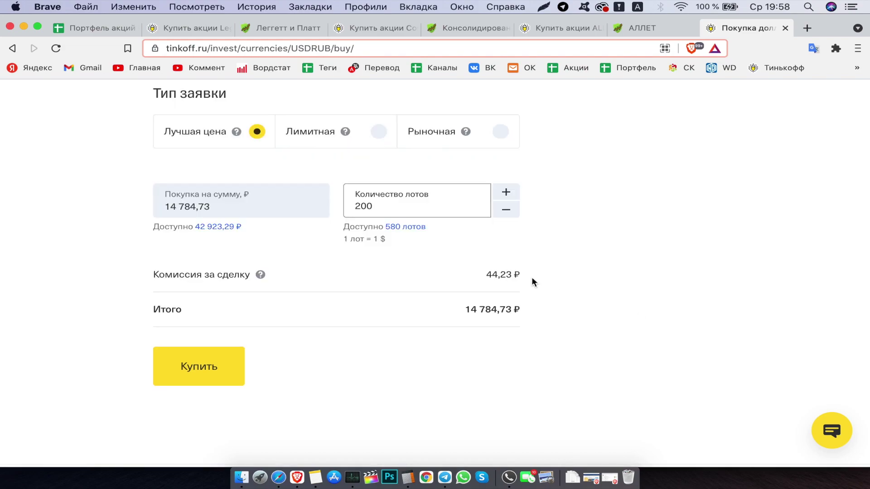
pyautogui.click(209, 366)
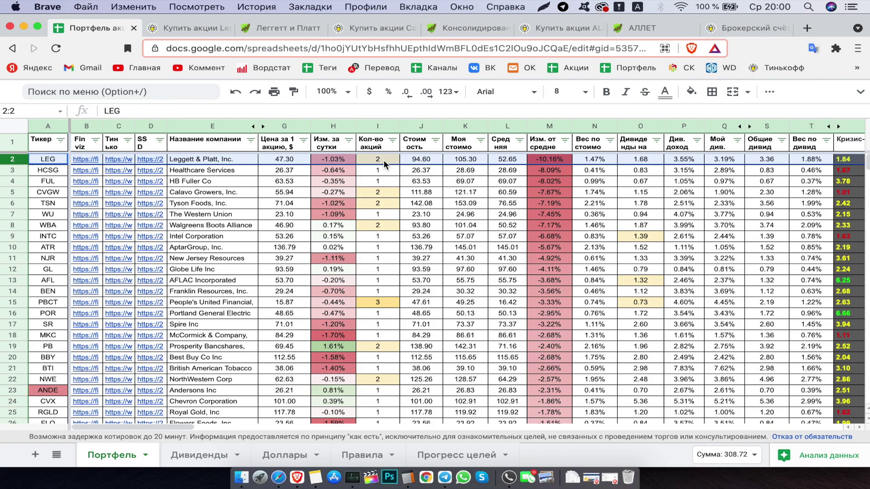
# - Review Leggett & Platt's dividend growth and valuation, and buy one lot of its shares at the best price
pyautogui.press('super+3')
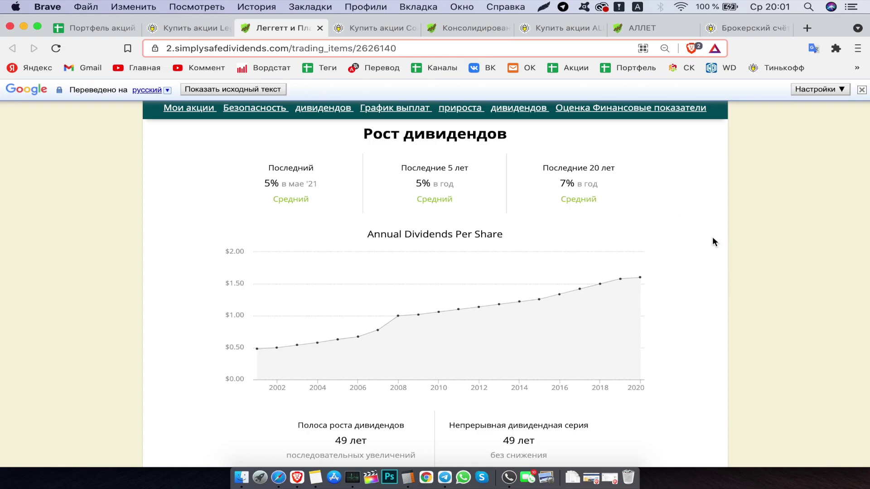
pyautogui.scroll(-10, 719, 245)
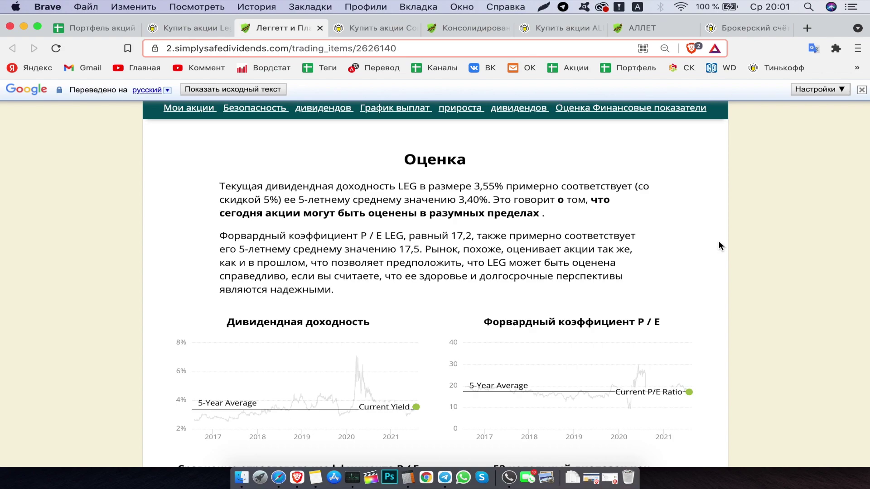
pyautogui.click(189, 29)
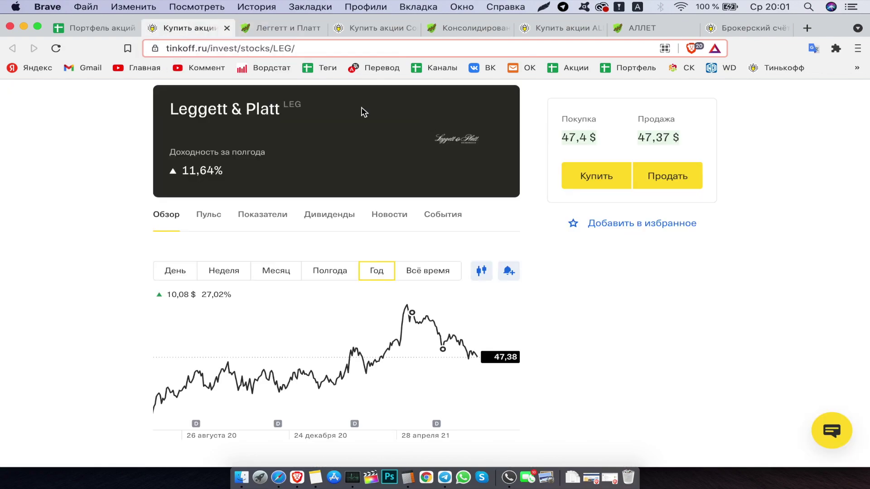
pyautogui.click(594, 177)
pyautogui.click(375, 274)
pyautogui.write('1')
pyautogui.press('Return')
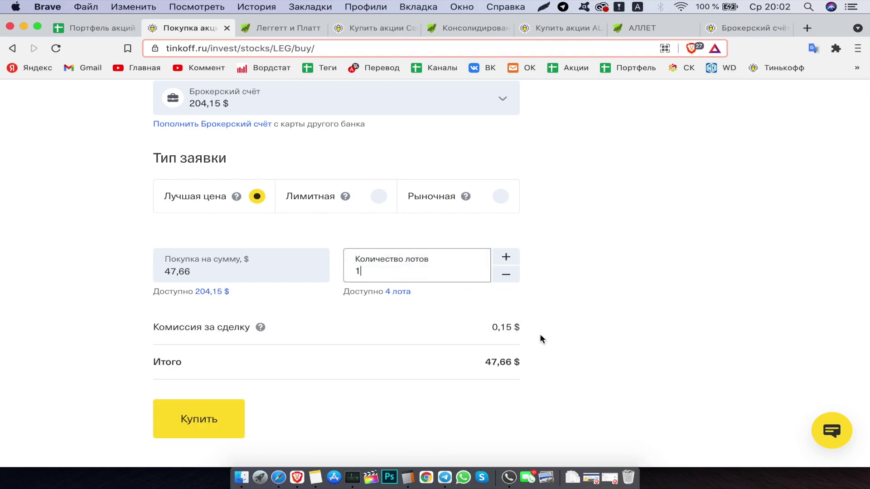
pyautogui.moveTo(398, 272); pyautogui.dragTo(529, 278)
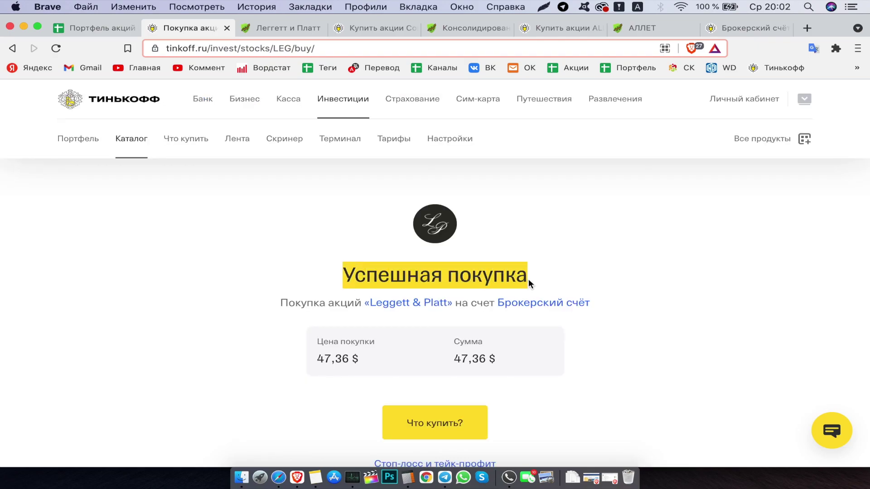
# - In the portfolio spreadsheet, append the 47.36 purchase price to the Leggett & Platt cost formula in K2
pyautogui.moveTo(317, 358); pyautogui.dragTo(347, 360)
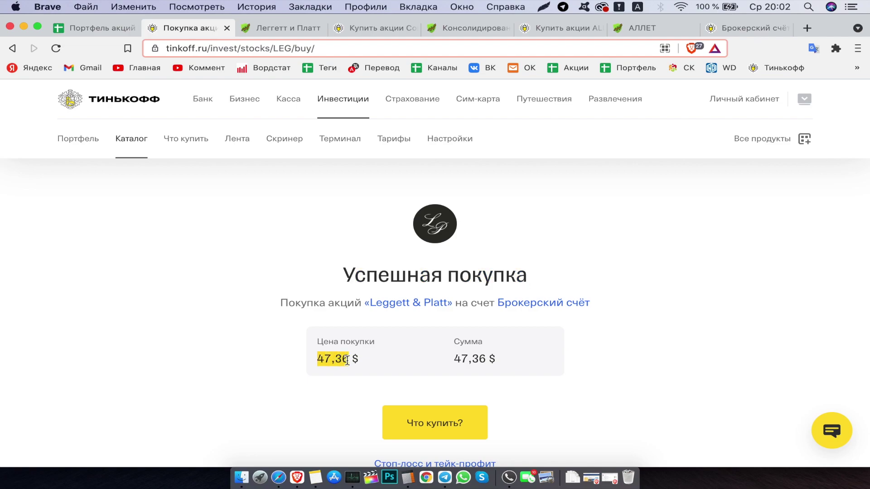
pyautogui.press('super+alt+Left')
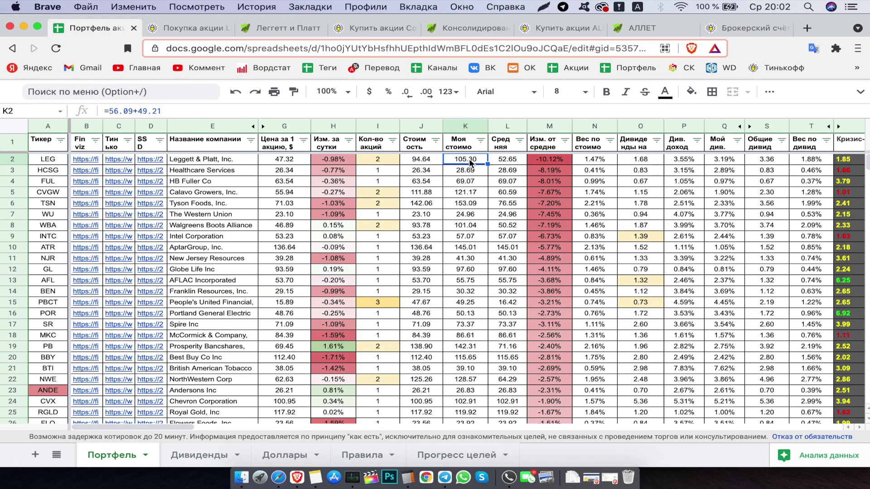
pyautogui.click(181, 111)
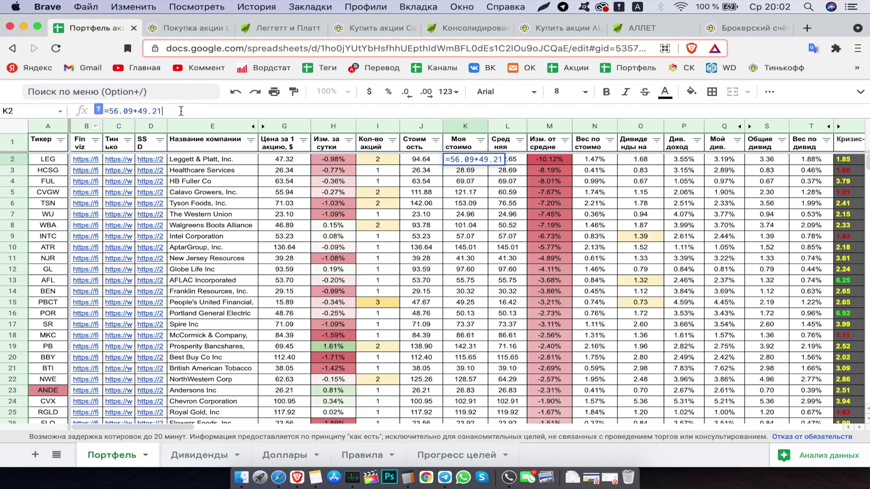
pyautogui.write('+47,36')
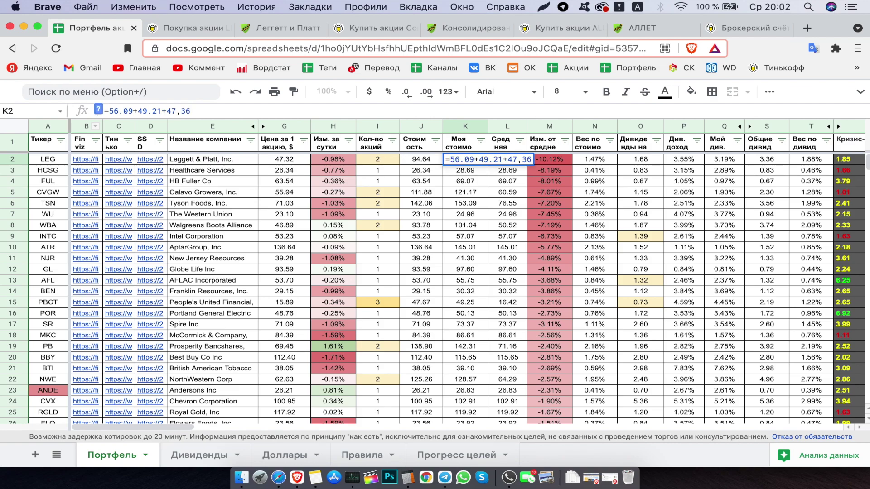
pyautogui.click(182, 111)
pyautogui.press('BackSpace')
pyautogui.write('.')
# - Set the Leggett & Platt share count to 3 and check the formula for its average price
pyautogui.click(383, 159)
pyautogui.write('3')
pyautogui.press('Return')
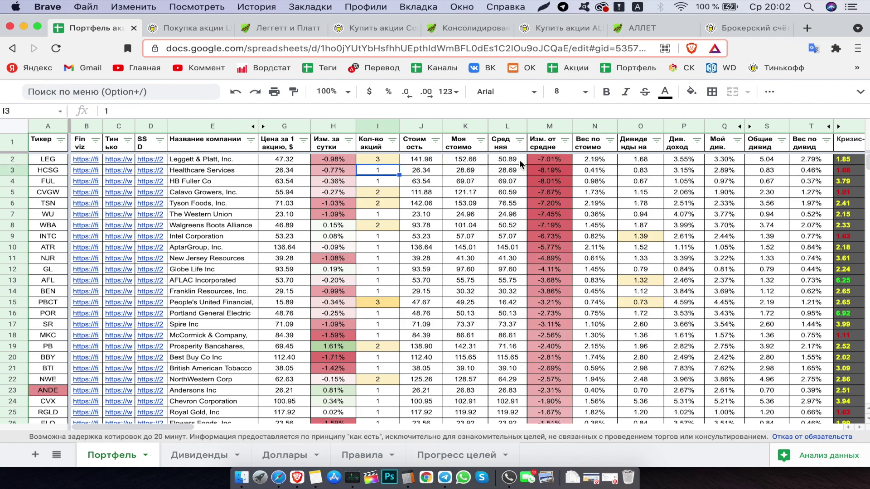
pyautogui.click(520, 161)
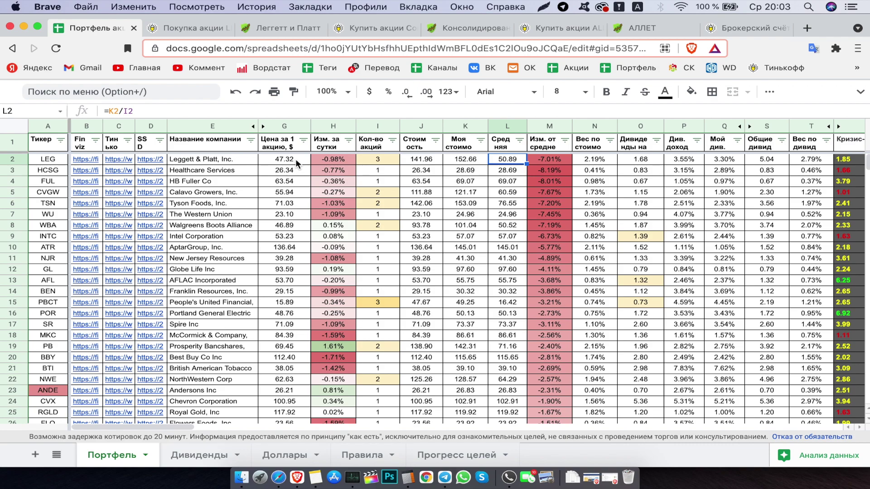
# - Review Consolidated Edison's stock overview, dividend growth and valuation, and buy one lot at the best price
pyautogui.press('super+4')
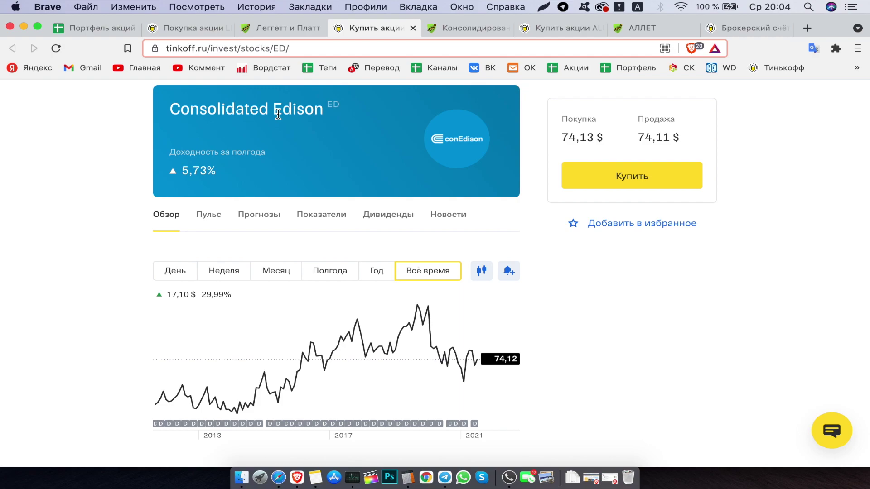
pyautogui.scroll(-3, 333, 116)
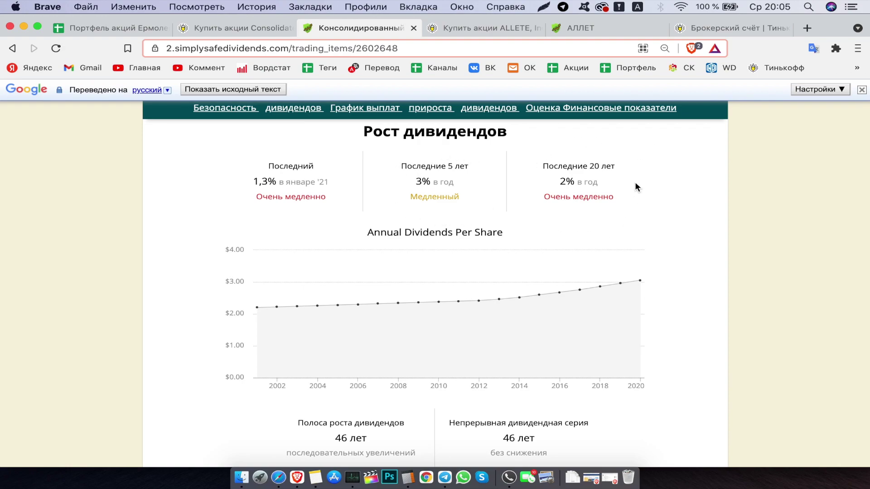
pyautogui.scroll(-10, 636, 187)
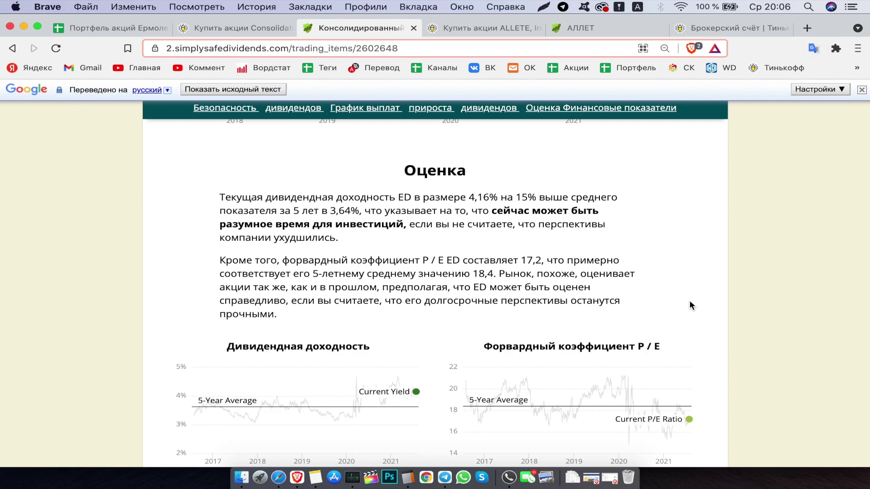
pyautogui.click(232, 29)
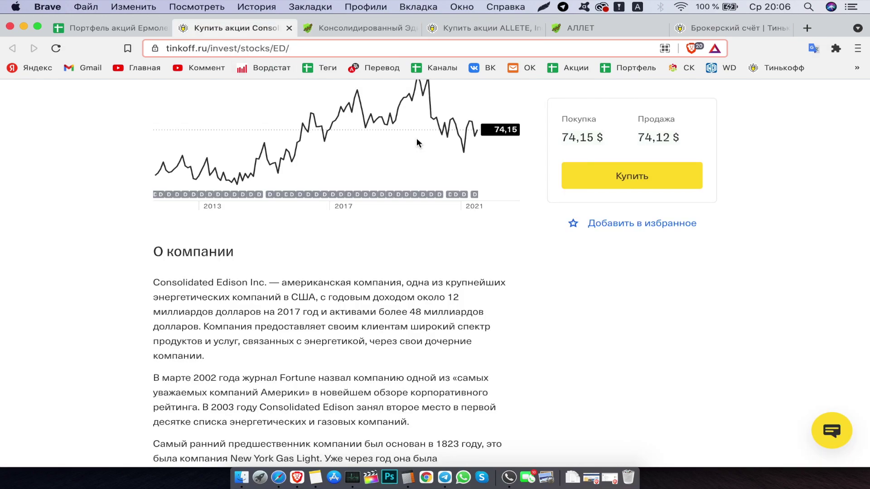
pyautogui.click(627, 179)
pyautogui.click(369, 271)
pyautogui.write('1')
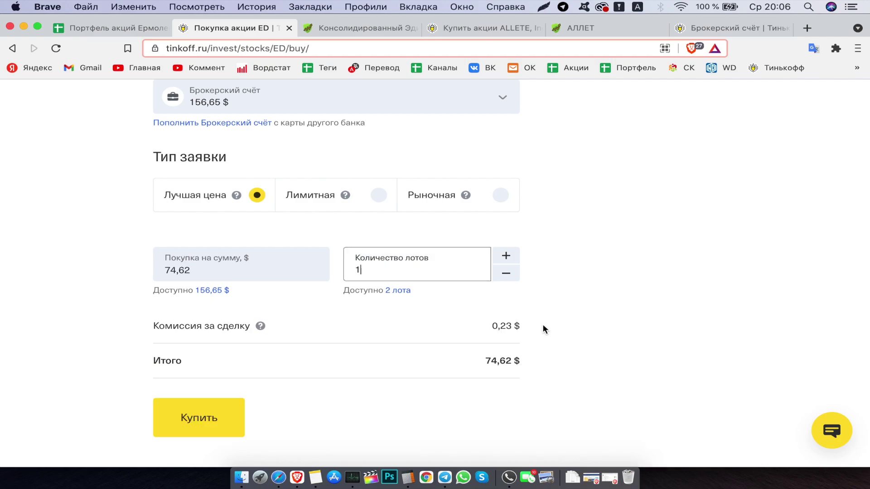
pyautogui.press('Return')
pyautogui.moveTo(342, 276); pyautogui.dragTo(540, 278)
# - Copy the Consolidated Edison purchase price 74,15 into its cost cell K84 and select its share count cell
pyautogui.moveTo(317, 376); pyautogui.dragTo(346, 376)
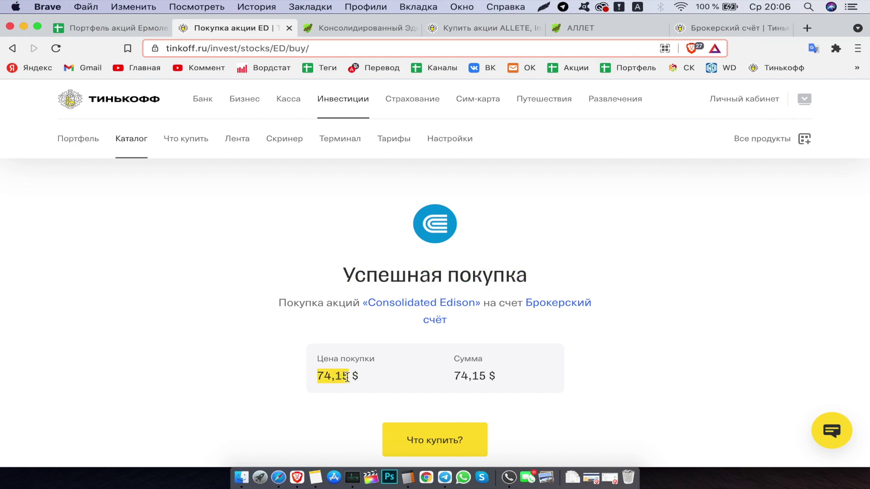
pyautogui.press('super+c')
pyautogui.press('super+1')
pyautogui.doubleClick(469, 249)
pyautogui.press('super+v')
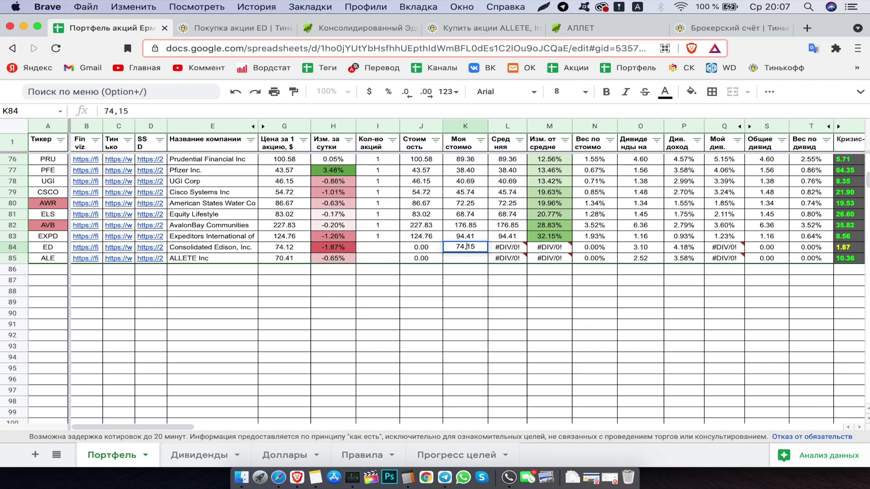
pyautogui.click(377, 249)
# - Review ALLETE's price chart and company description, and its dividend growth and valuation on Simply Safe Dividends
pyautogui.press('super+4')
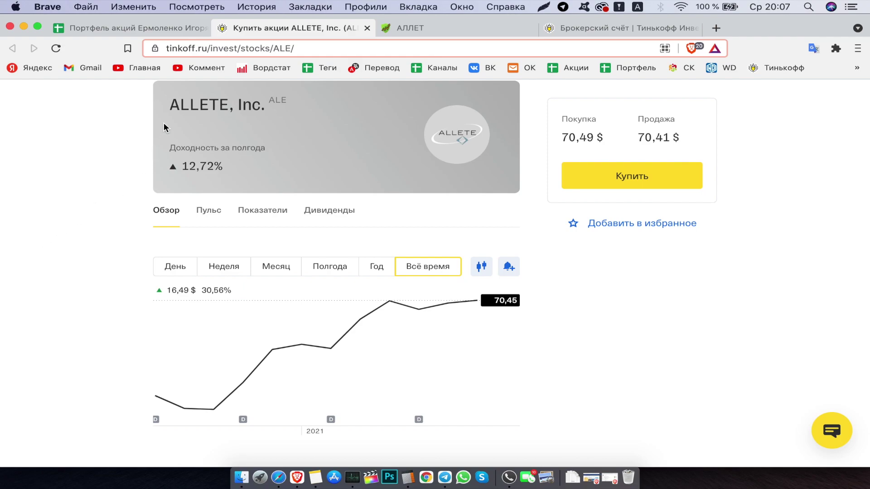
pyautogui.scroll(-4, 131, 345)
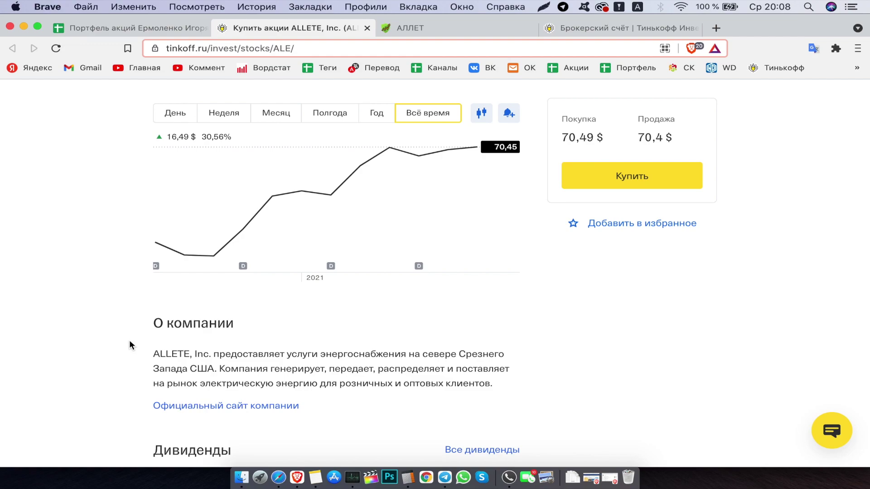
pyautogui.hotkey('ctrl', 'Tab')
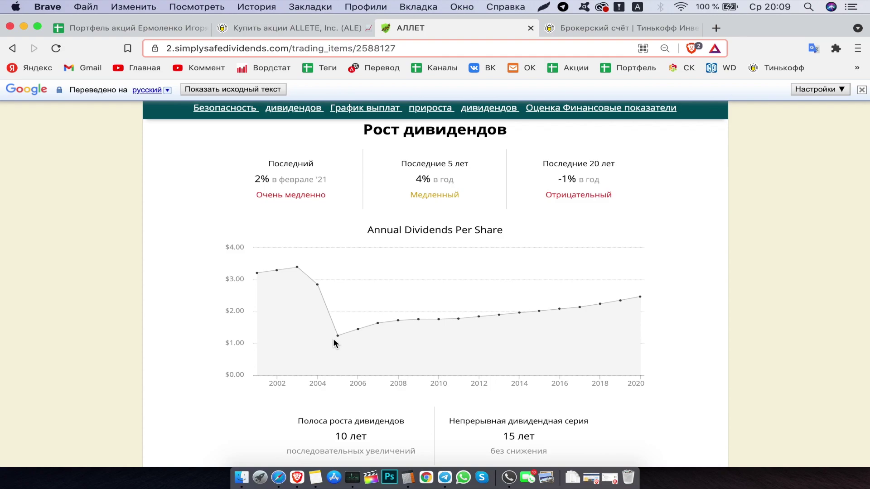
pyautogui.scroll(-8, 335, 343)
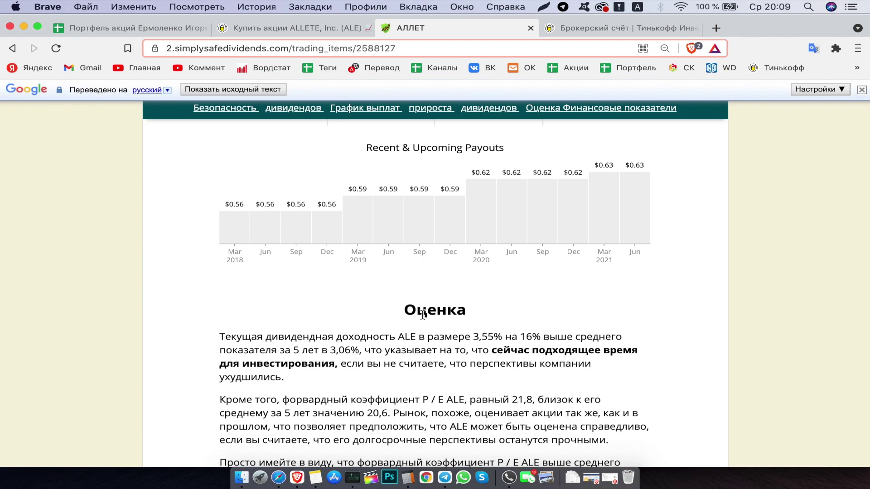
# - Buy one lot of ALLETE at the best price from the brokerage account
pyautogui.click(283, 30)
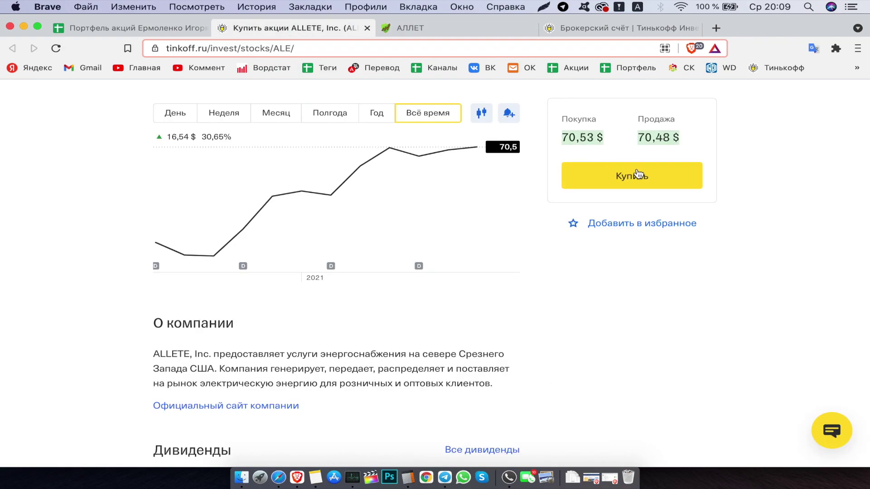
pyautogui.click(631, 176)
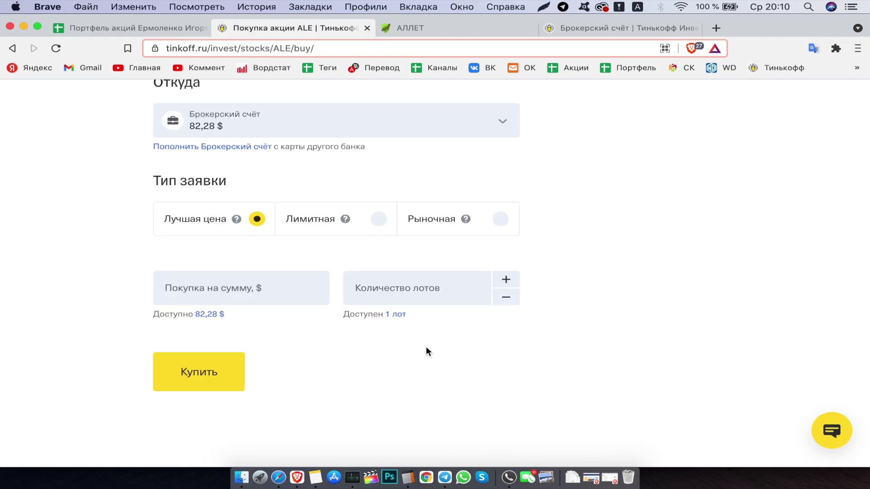
pyautogui.click(363, 298)
pyautogui.write('1')
pyautogui.scroll(-2, 528, 290)
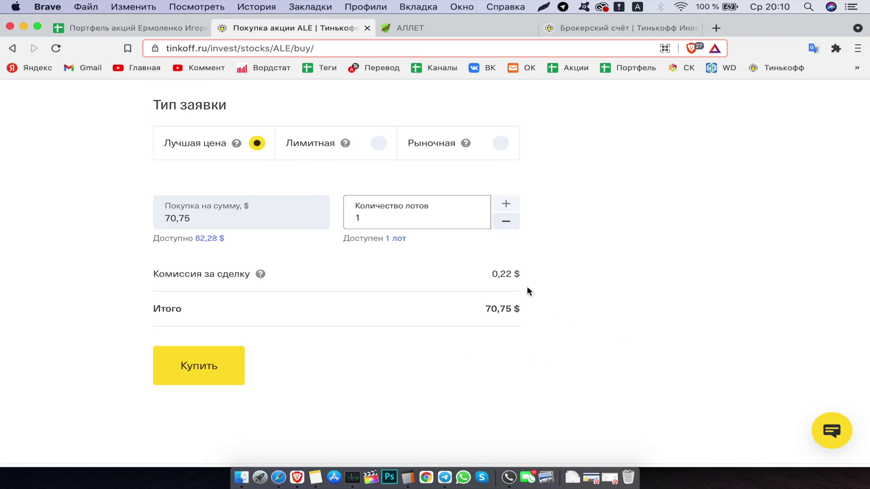
pyautogui.press('Return')
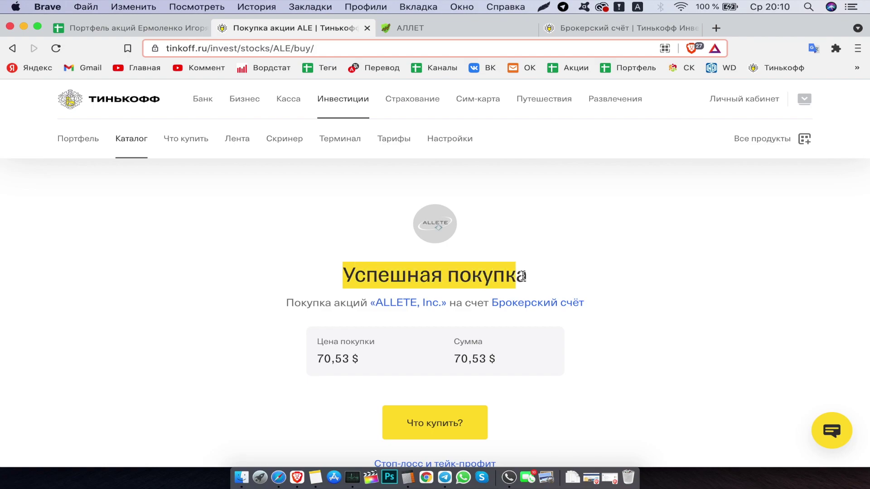
# - Copy the ALLETE purchase price into its cost cell K85 as 70.53 and select its share count cell
pyautogui.moveTo(317, 358); pyautogui.dragTo(352, 359)
pyautogui.press('super+1')
pyautogui.doubleClick(458, 262)
pyautogui.press('super+v')
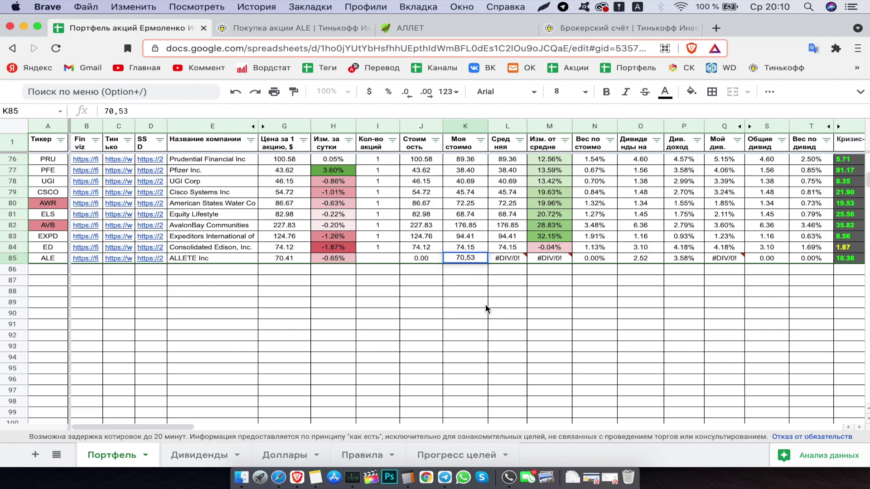
pyautogui.press('Left')
pyautogui.press('Left')
pyautogui.press('BackSpace')
pyautogui.write('.')
pyautogui.click(384, 262)
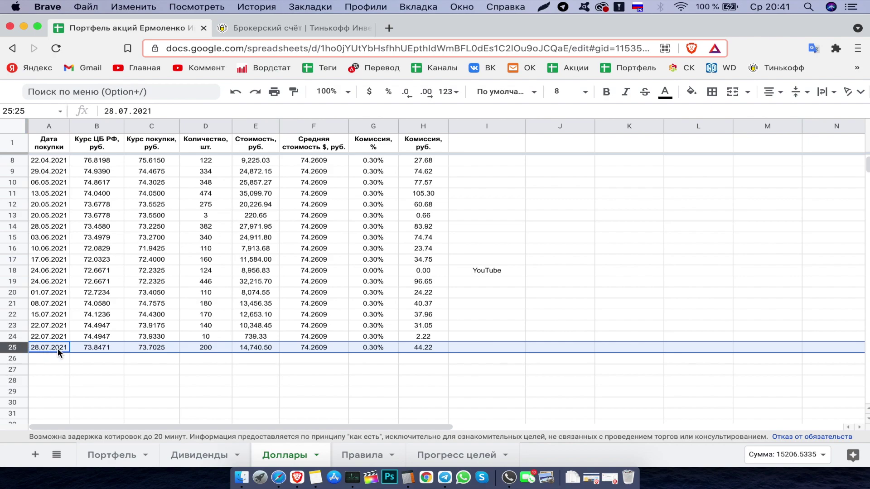
# - In the Доллары sheet, try clearing the 28.07.2021 quantity in D25 to compare the average dollar cost, and undo the deletion
pyautogui.click(328, 347)
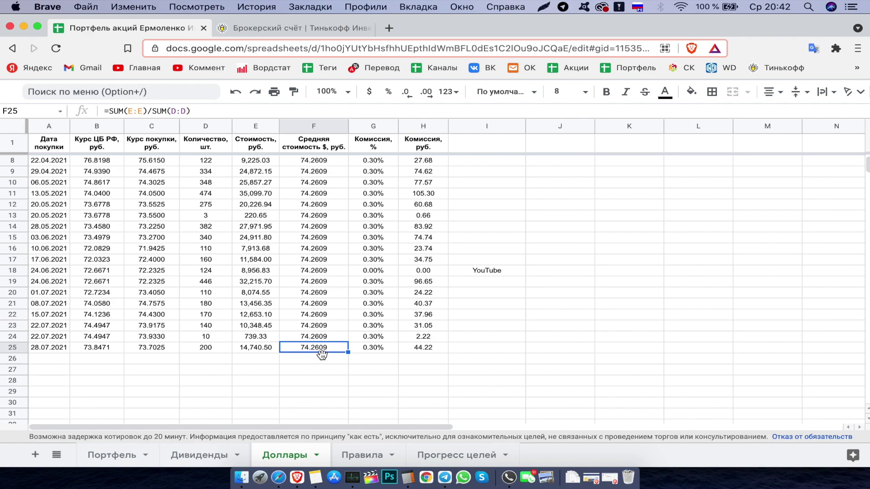
pyautogui.press('Left')
pyautogui.press('Left')
pyautogui.press('BackSpace')
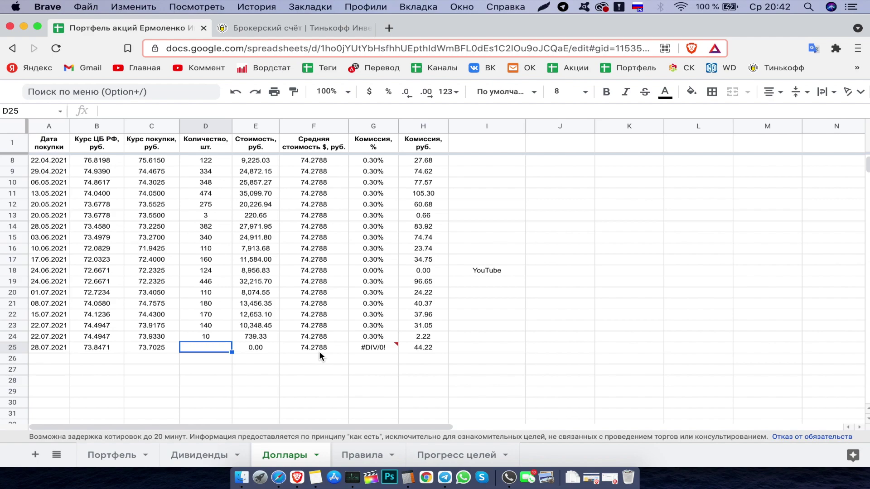
pyautogui.click(235, 93)
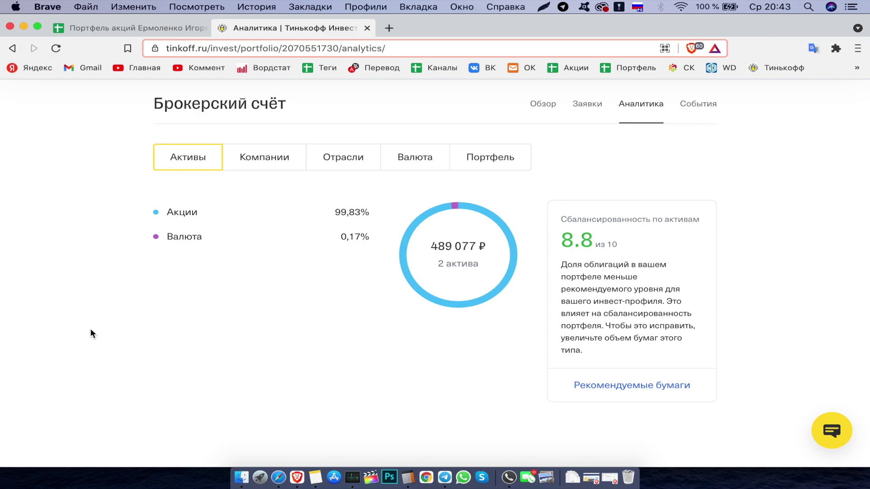
# - In the Tinkoff brokerage account analytics, examine each company's share of the portfolio from the largest to the smallest holdings
pyautogui.click(264, 156)
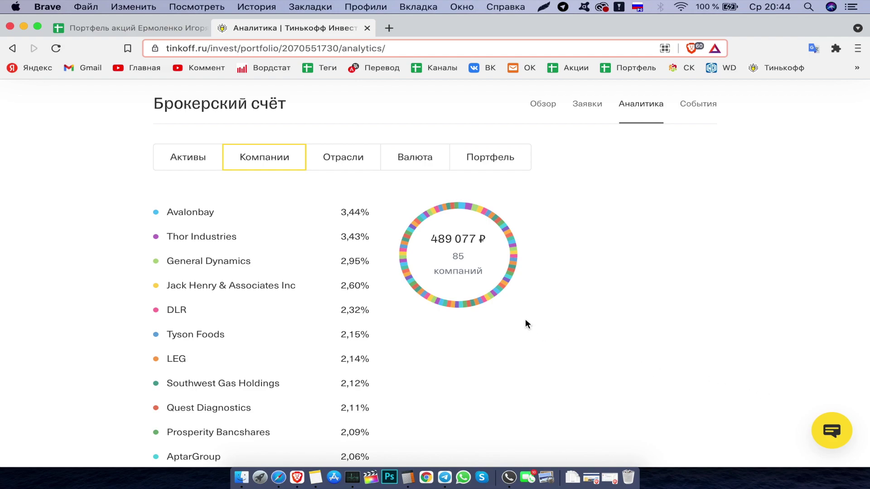
pyautogui.scroll(-20, 441, 379)
pyautogui.scroll(5, 442, 380)
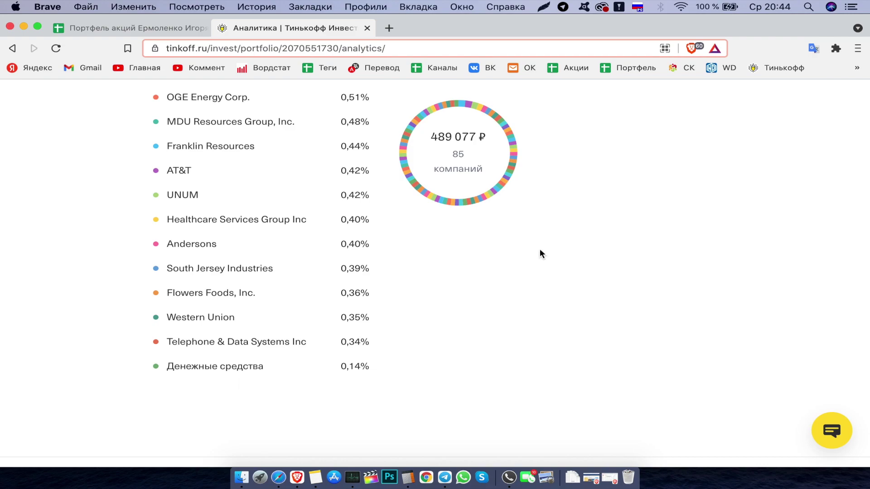
pyautogui.scroll(20, 521, 229)
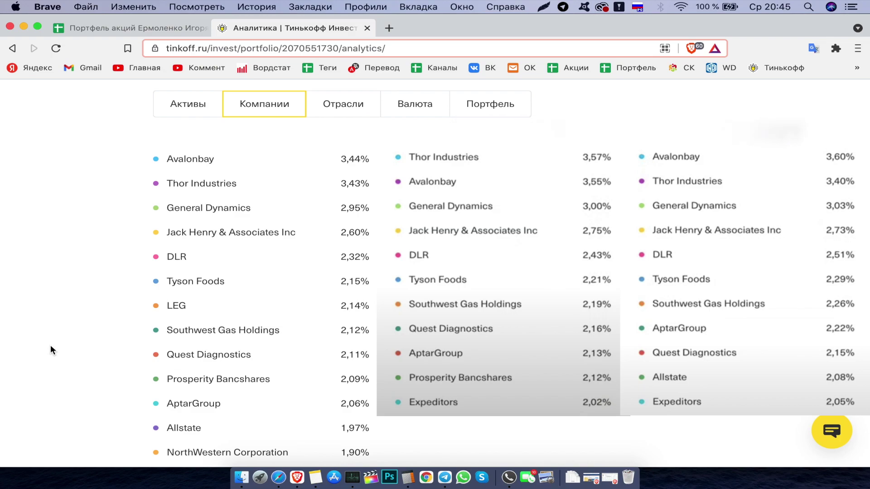
pyautogui.scroll(-20, 50, 349)
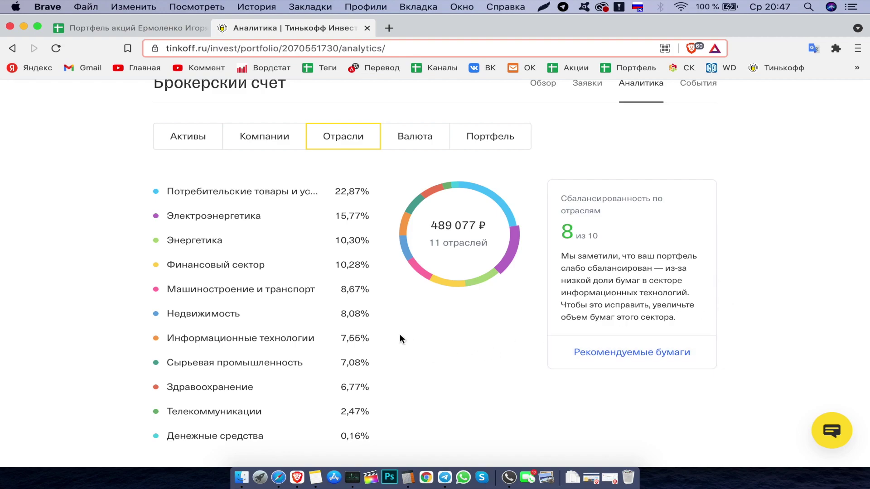
# - Examine the account analytics by sector and currency, and the half-year portfolio value statistics
pyautogui.moveTo(323, 350)
pyautogui.press('Right')
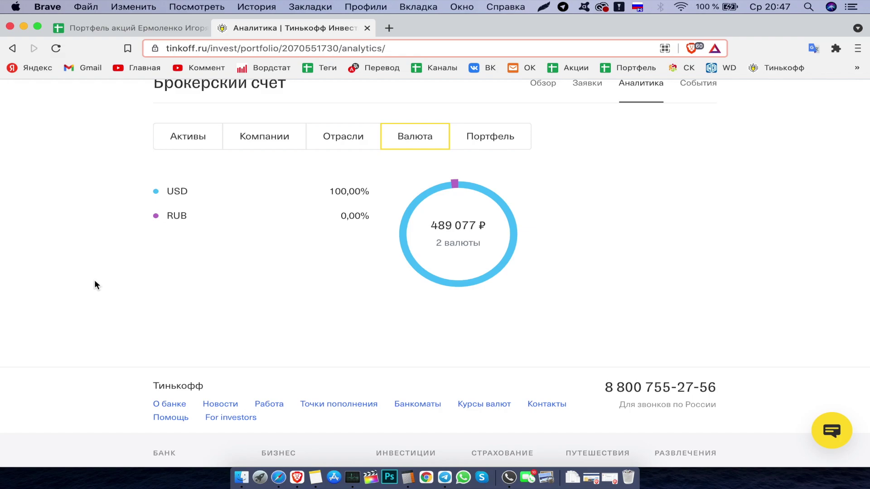
pyautogui.press('Right')
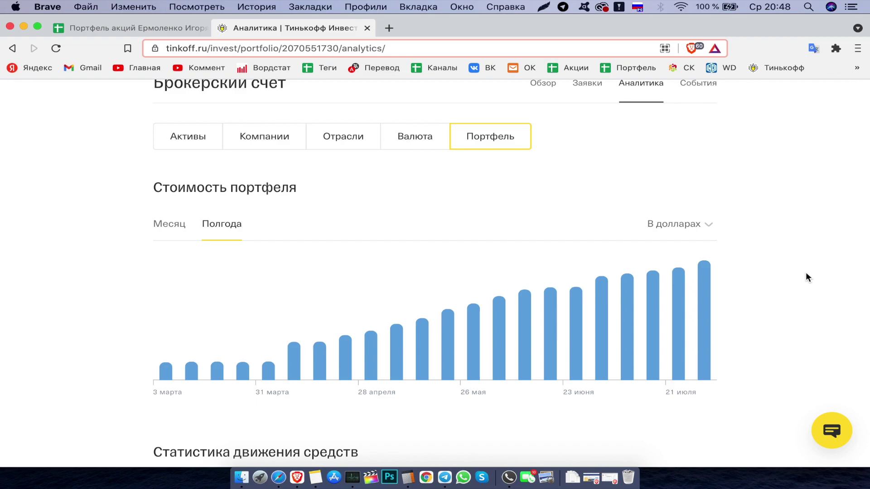
pyautogui.press('pagedown')
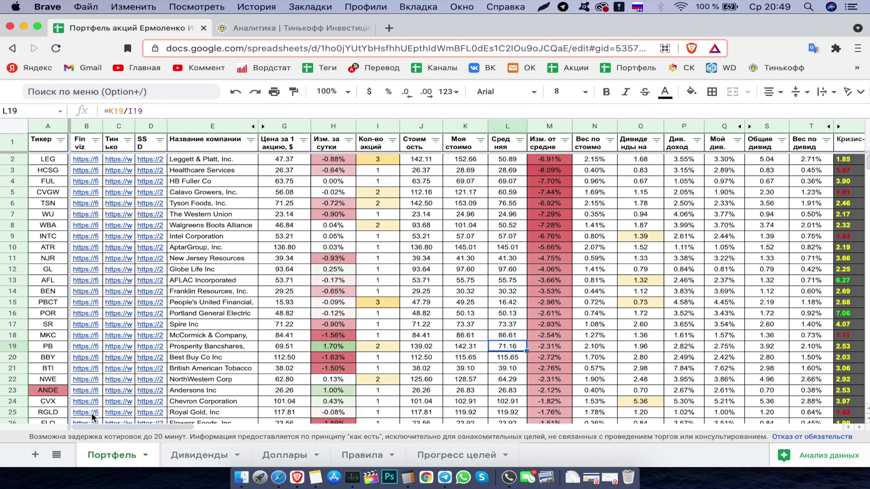
# - In the Портфель sheet, examine the pie charts of sector shares by dividends, number of companies and asset value
pyautogui.hscroll(10, 510, 247)
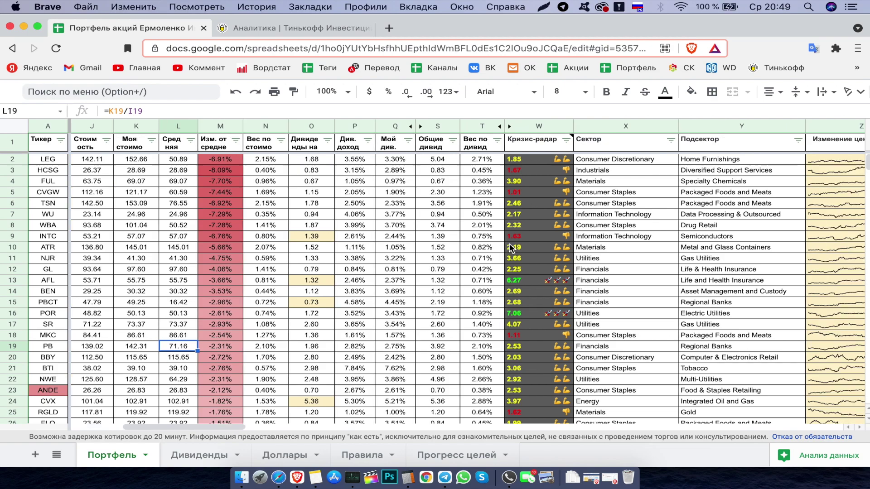
pyautogui.hscroll(15, 510, 246)
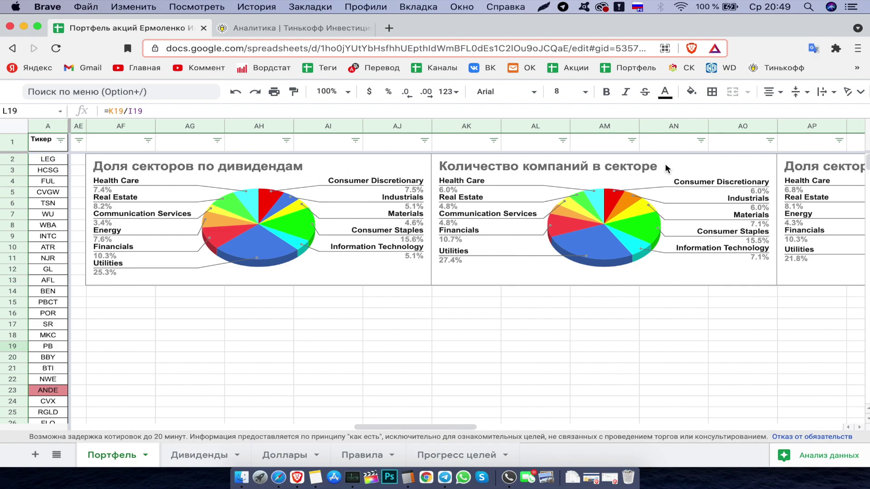
pyautogui.hscroll(5, 682, 170)
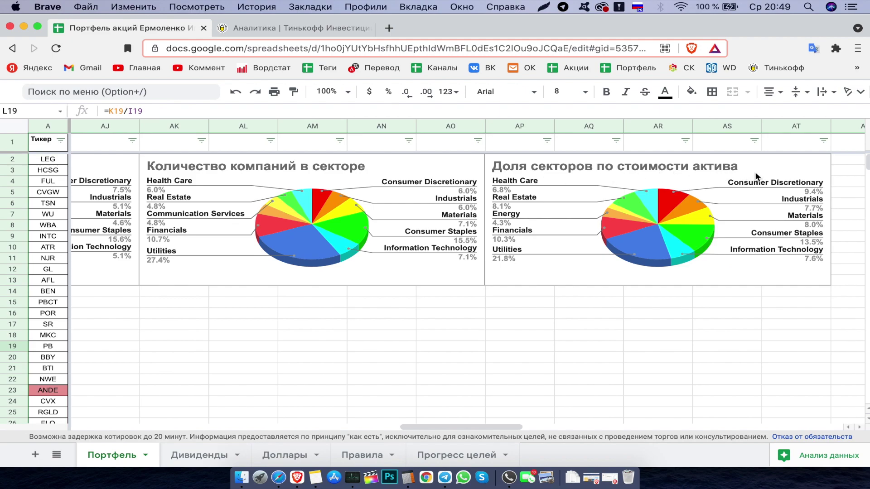
pyautogui.hscroll(-5, 457, 336)
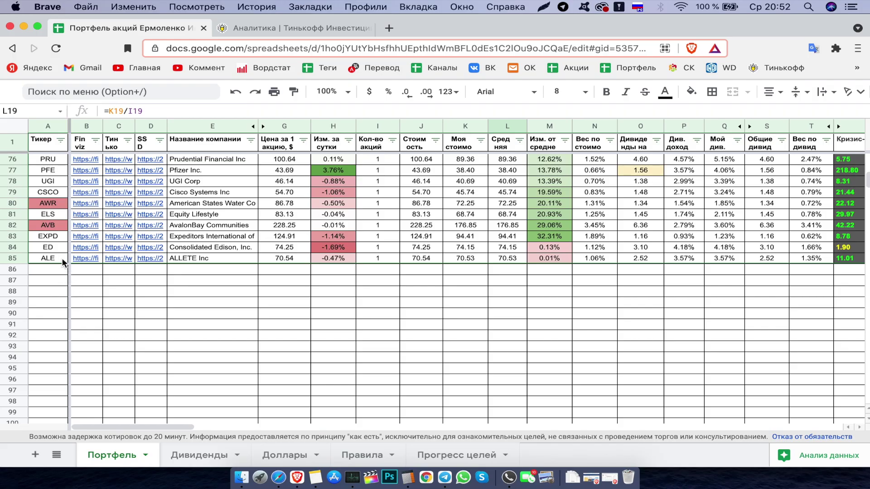
# - Fill the ticker cells of Consolidated Edison, ALLETE and Leggett & Platt (A84:A85 and A2) with orange
pyautogui.moveTo(58, 249); pyautogui.dragTo(59, 261)
pyautogui.scroll(20, 59, 261)
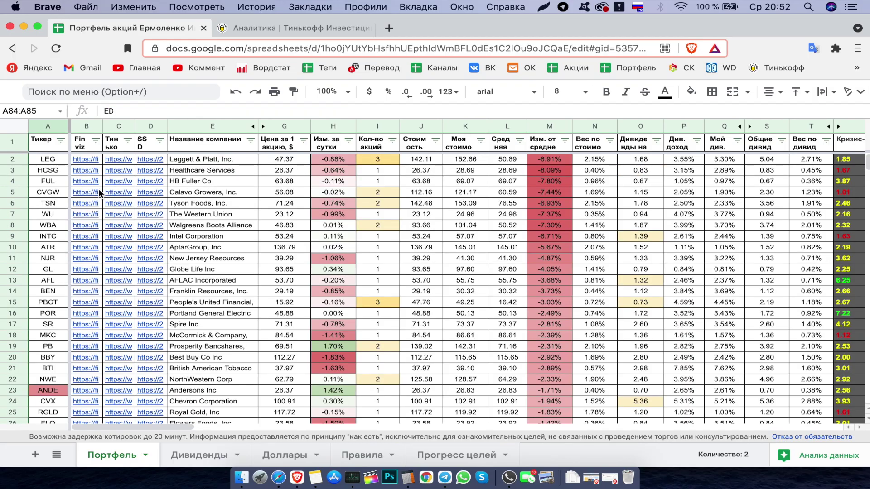
pyautogui.keyDown('super'); pyautogui.click(56, 162); pyautogui.keyUp('super')
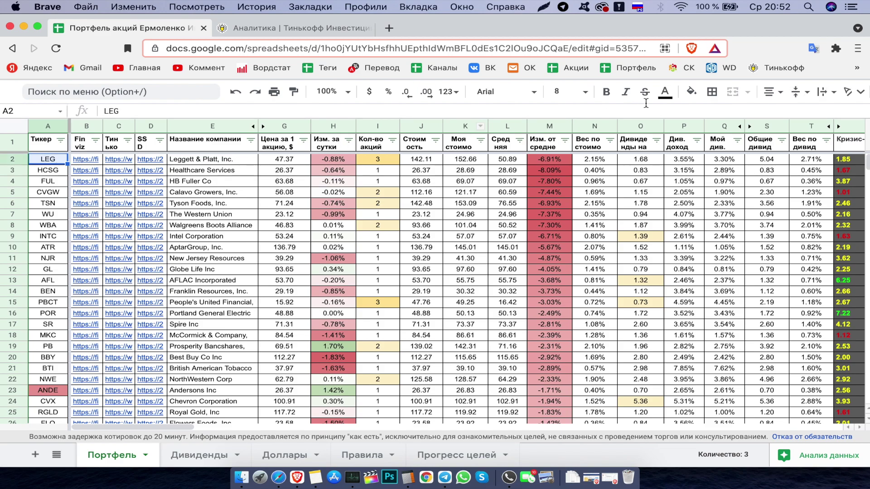
pyautogui.click(691, 93)
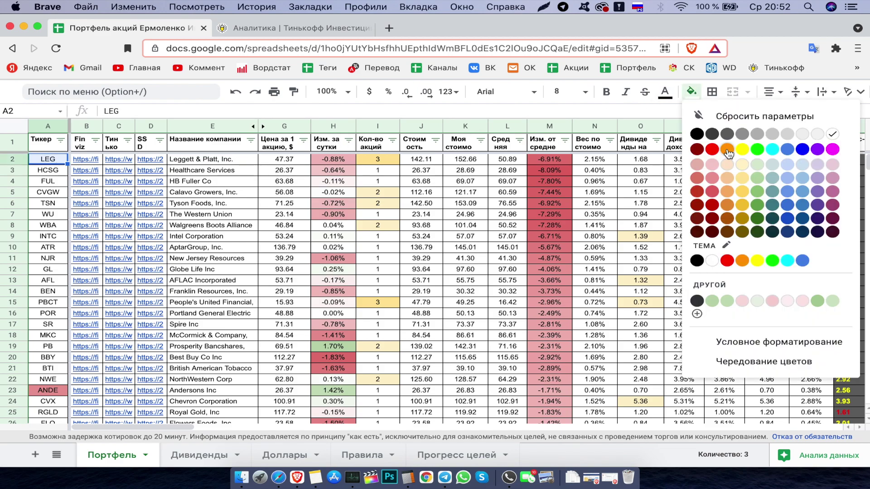
pyautogui.click(727, 150)
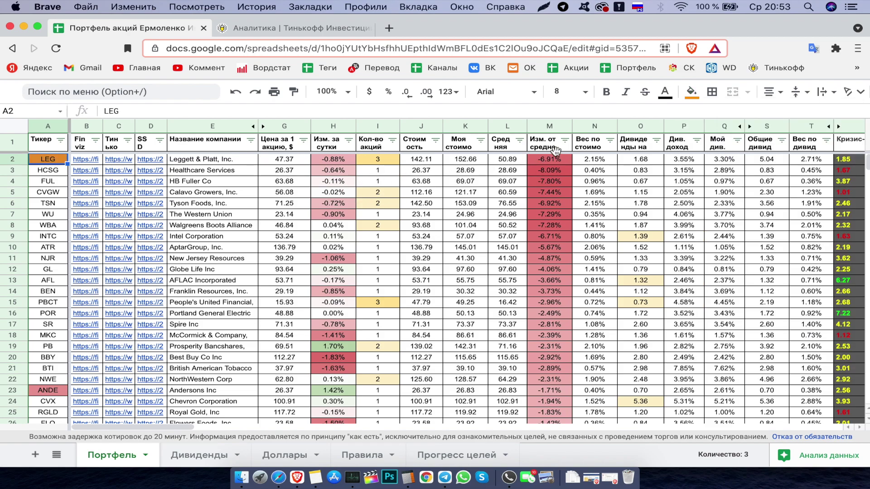
# - Sort the portfolio table in ascending order by the change from average share cost in column M
pyautogui.click(543, 144)
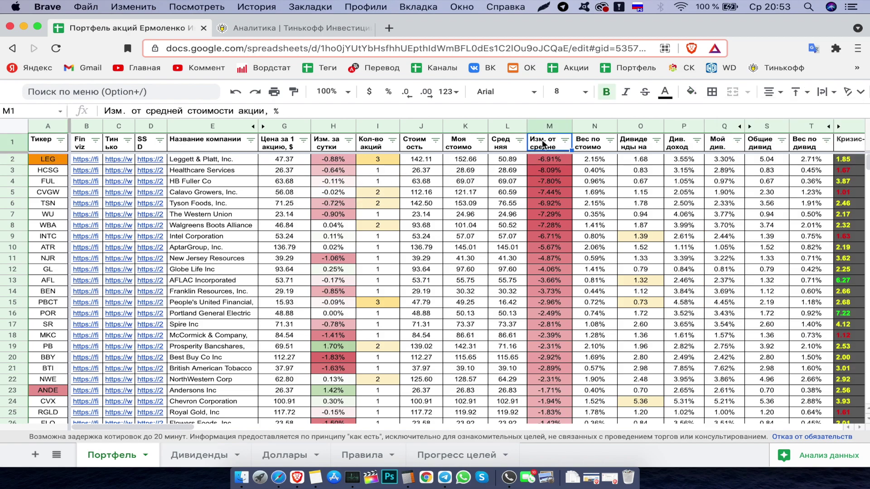
pyautogui.click(566, 142)
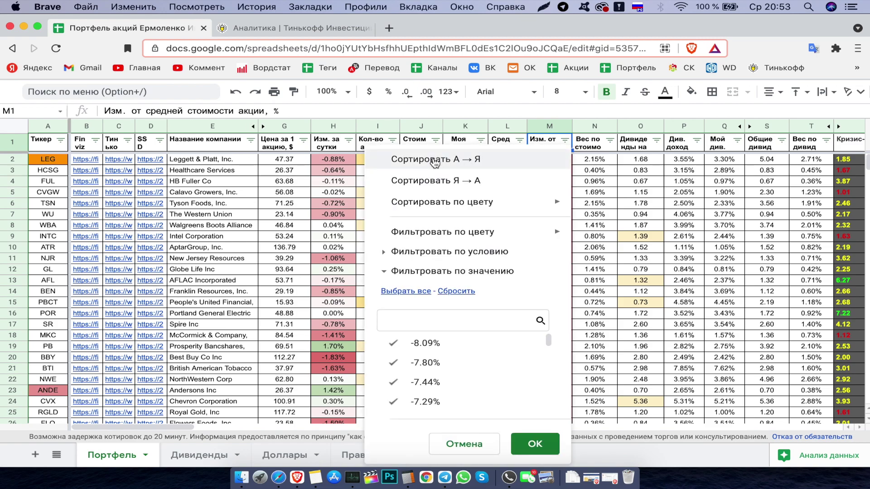
pyautogui.click(434, 160)
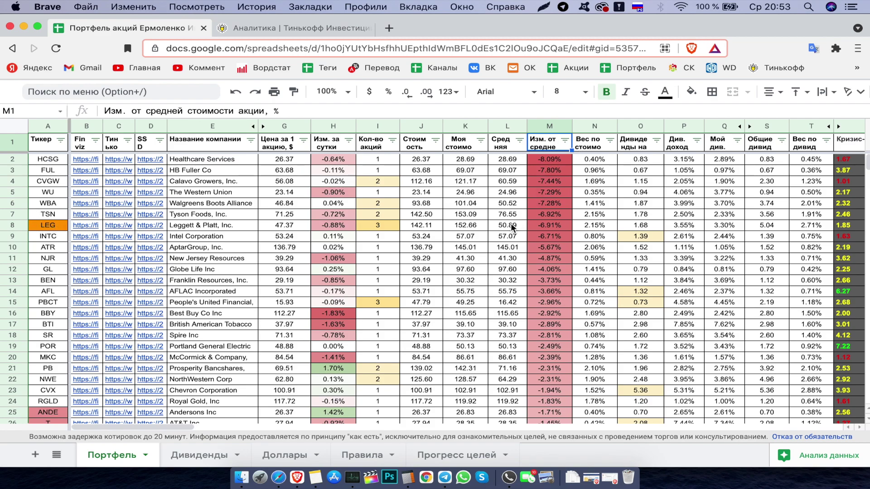
# - Check the change from average cost for the orange-marked Leggett & Platt and ALLETE rows
pyautogui.click(568, 226)
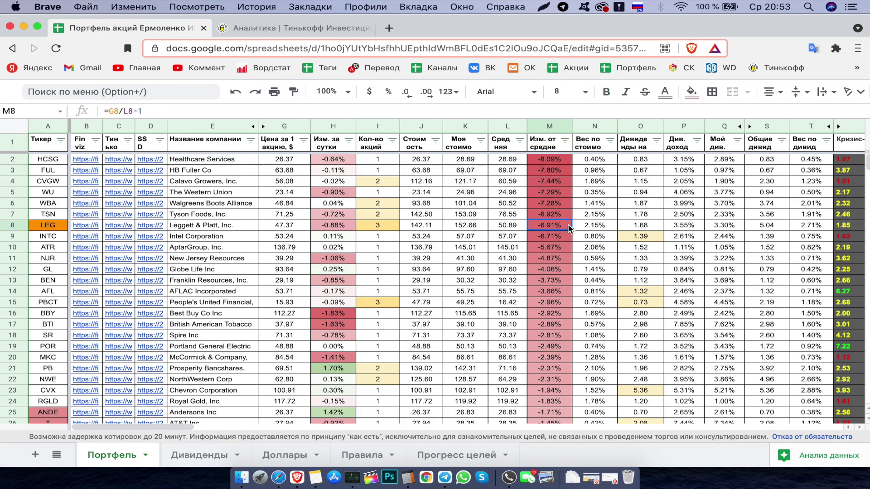
pyautogui.scroll(-8, 568, 228)
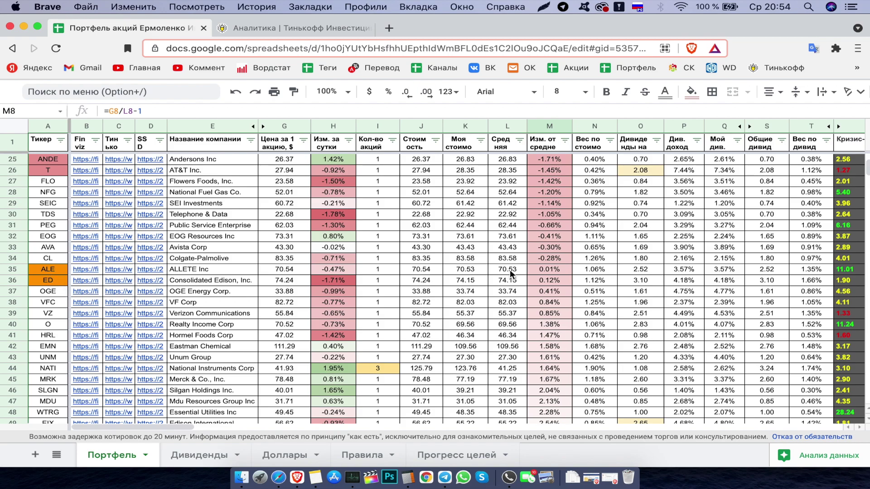
pyautogui.click(566, 272)
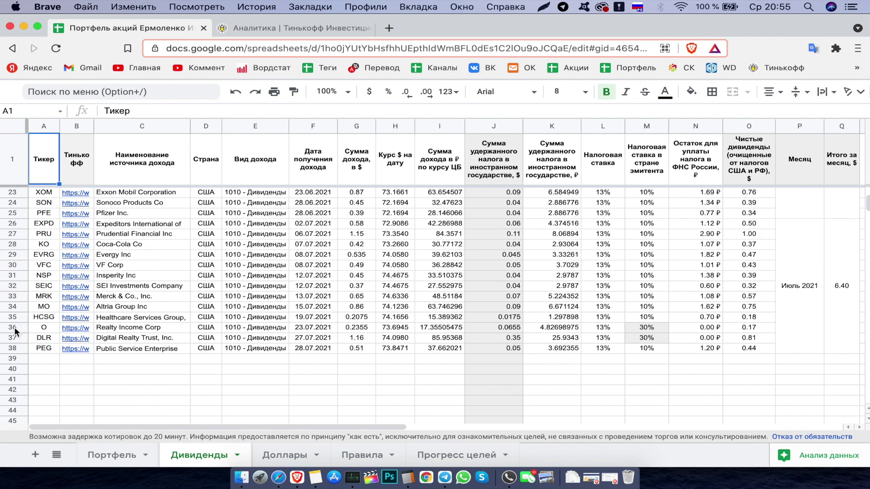
# - In the Дивиденды sheet, review the latest payouts in rows 36–38, their net dividends and the July 2021 total
pyautogui.moveTo(13, 327); pyautogui.dragTo(12, 348)
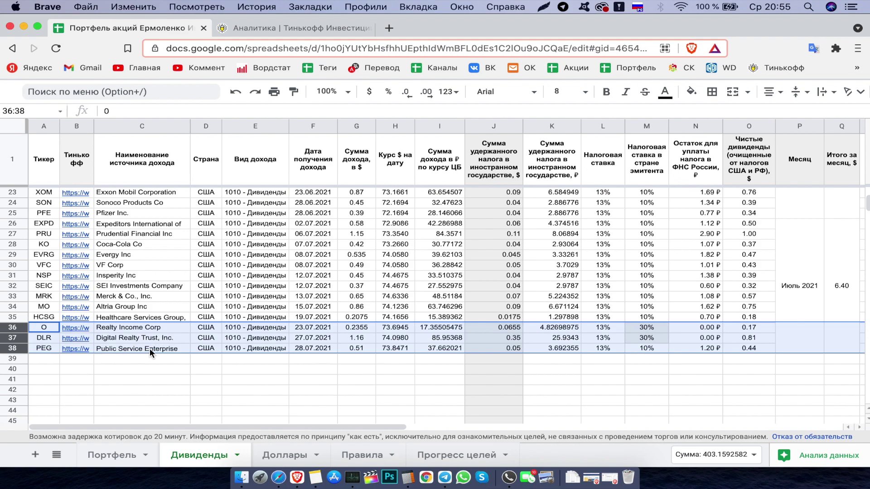
pyautogui.moveTo(748, 327); pyautogui.dragTo(759, 351)
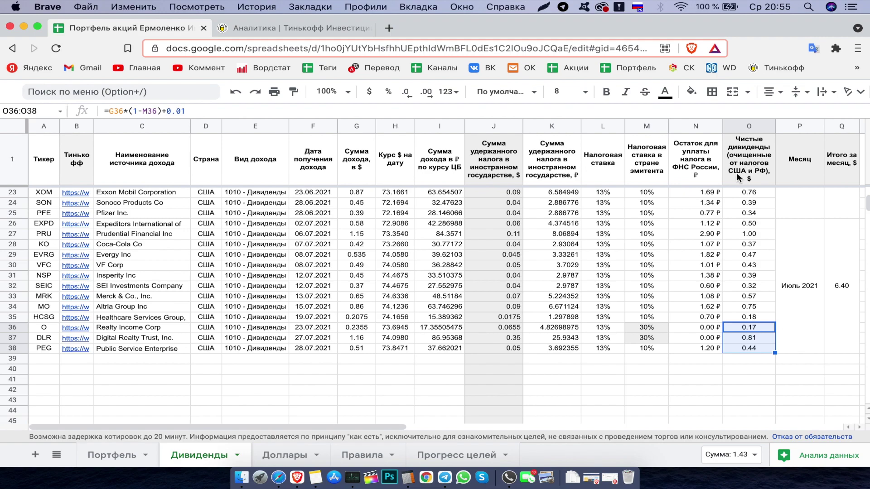
pyautogui.click(801, 307)
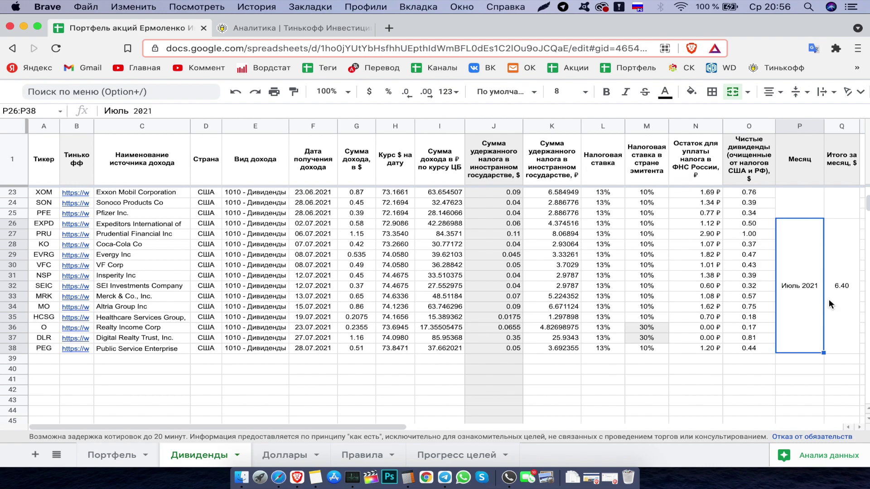
pyautogui.click(853, 296)
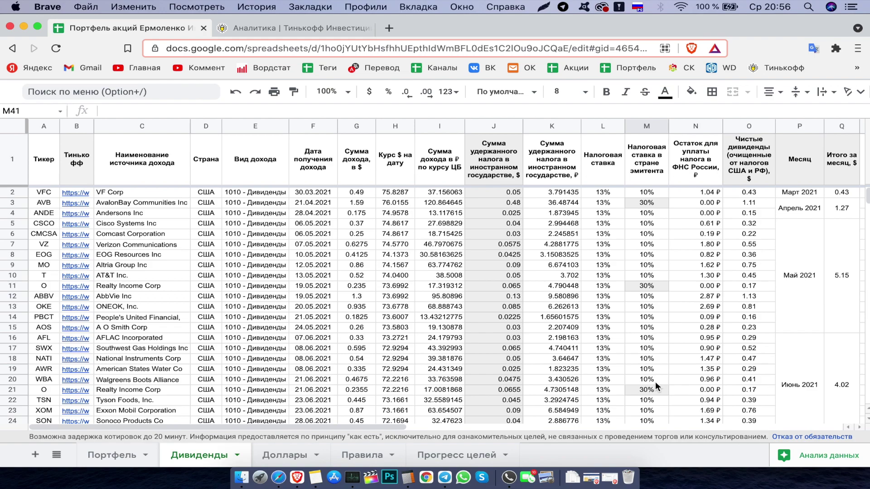
# - Examine the monthly dividend growth charts beside the table in the Дивиденды sheet
pyautogui.hscroll(10, 655, 381)
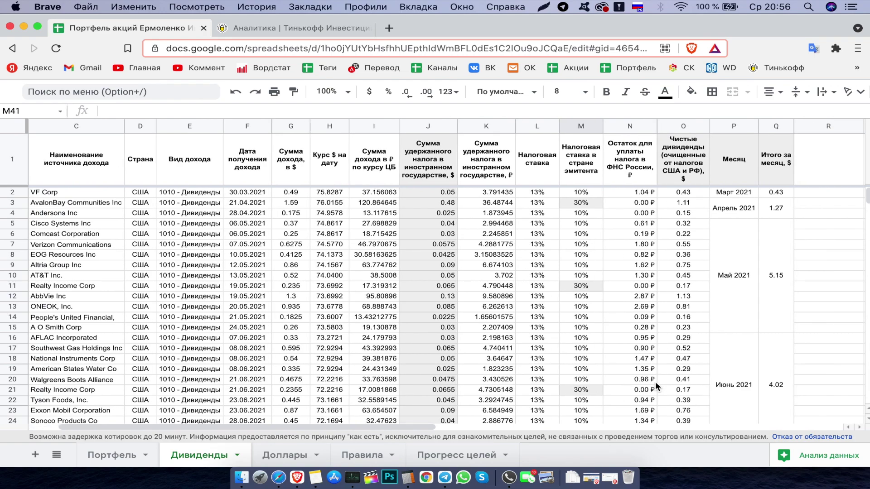
pyautogui.hscroll(5, 655, 381)
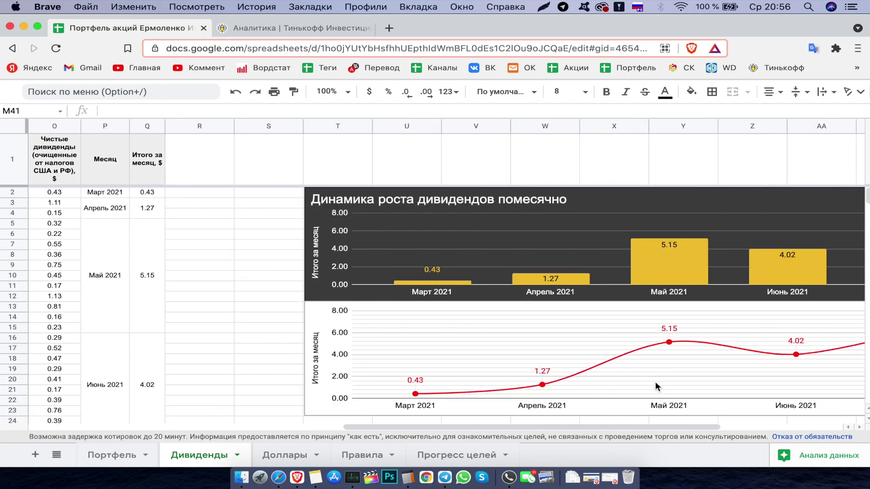
pyautogui.hscroll(4, 655, 381)
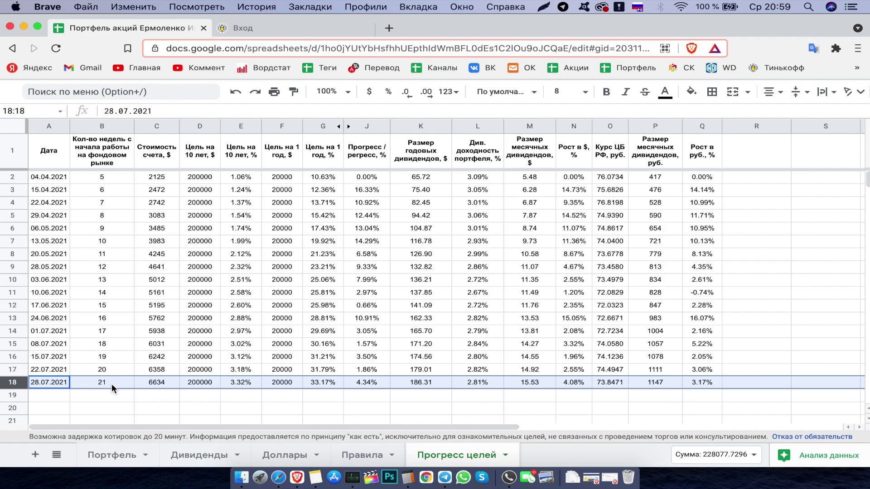
# - Set the account value for 28.07.2021 (C18) to 6635 and compare it with the brokerage account value in Tinkoff
pyautogui.press('Right')
pyautogui.press('Right')
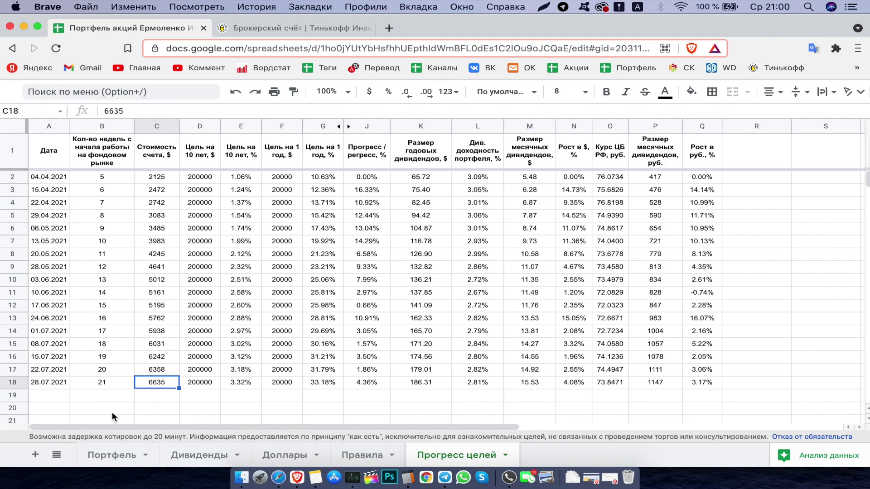
pyautogui.click(291, 29)
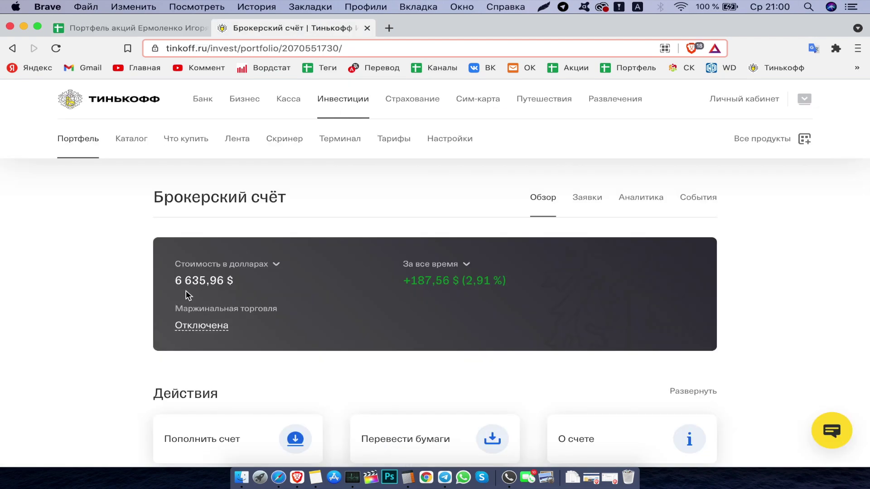
pyautogui.hotkey('ctrl', 'shift', 'Tab')
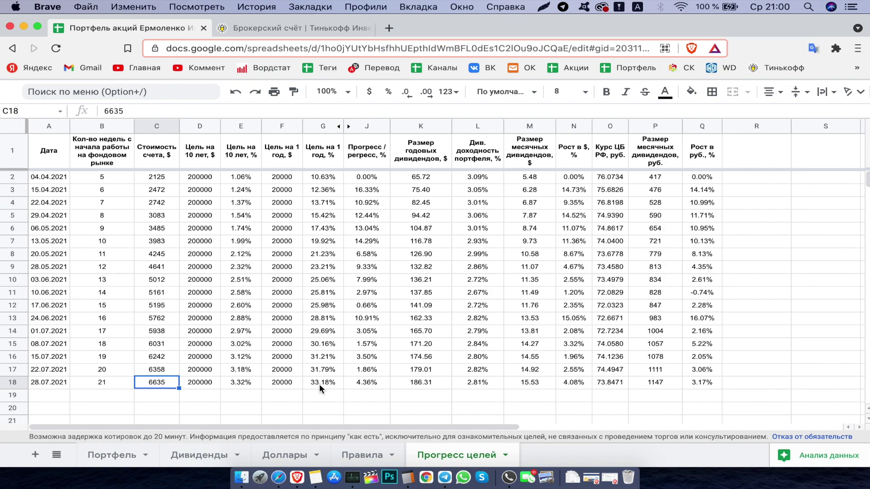
# - Check the annual dividend figure in K18 of Прогресс целей against the sum of the Общие дивиденды column in the Портфель sheet
pyautogui.doubleClick(373, 383)
pyautogui.press('Escape')
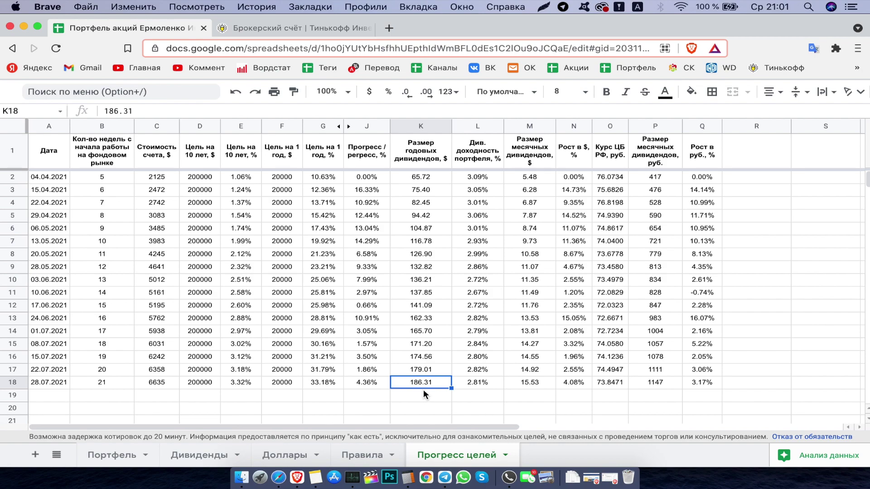
pyautogui.click(105, 459)
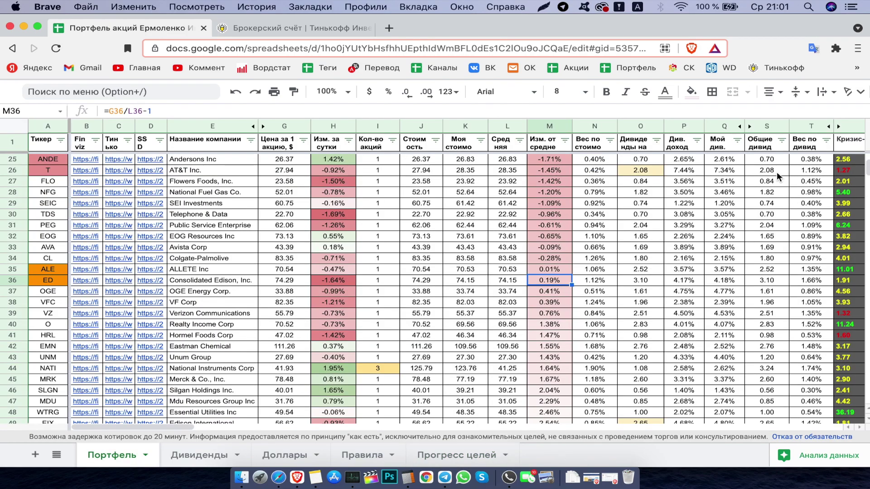
pyautogui.click(767, 129)
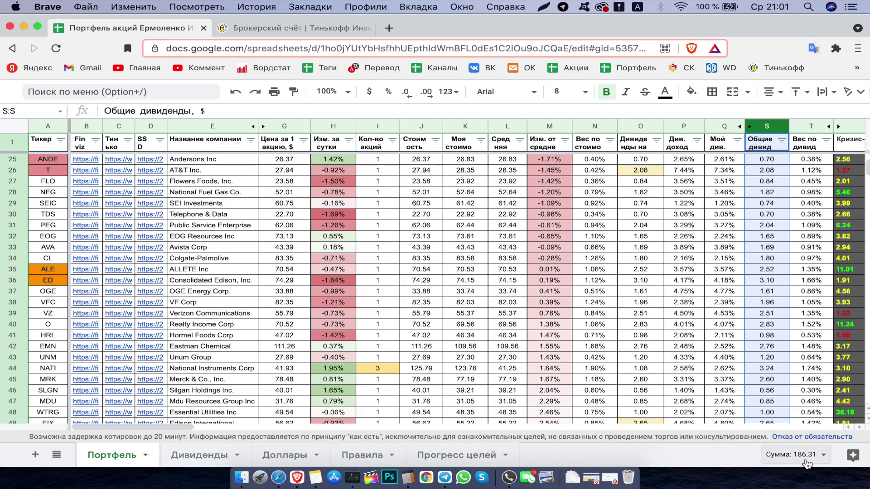
pyautogui.click(460, 455)
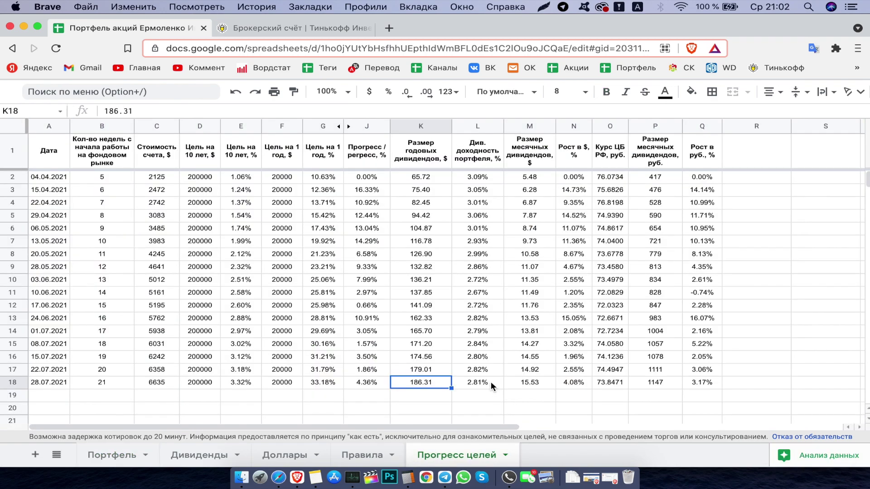
# - Inspect the dividend yield, annual dividend and monthly dividend cells for 28.07.2021 in row 18
pyautogui.click(491, 386)
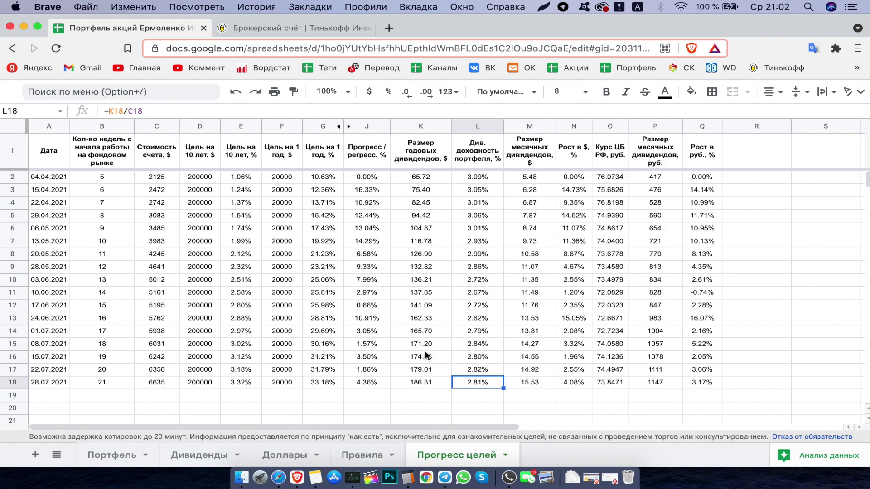
pyautogui.click(429, 383)
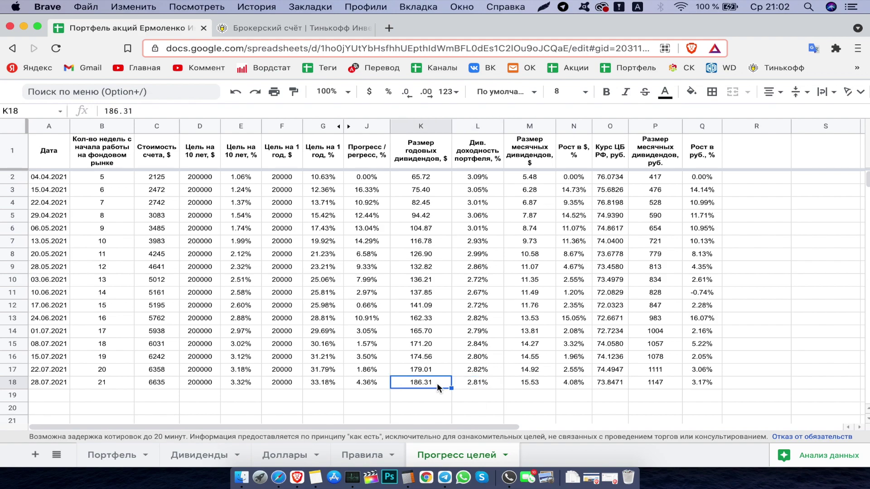
pyautogui.click(517, 382)
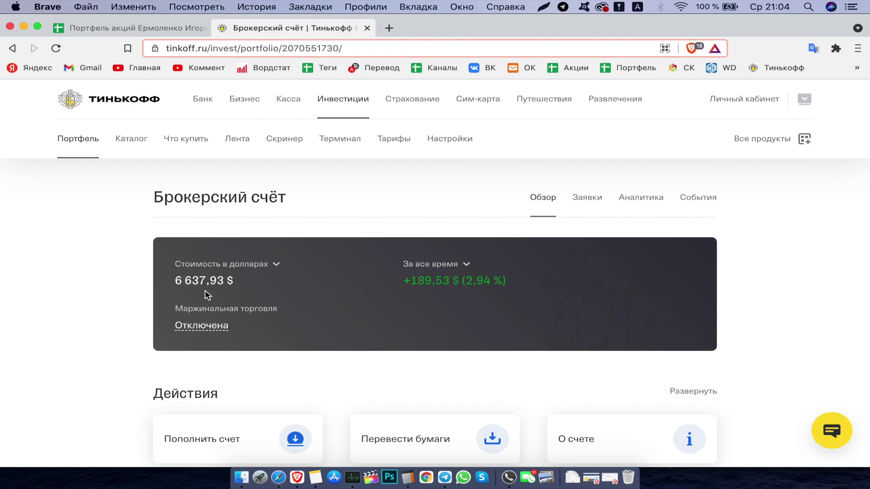
# - Switch back to the portfolio spreadsheet and set the account value for 28.07.2021 (C18) to 6637
pyautogui.click(107, 26)
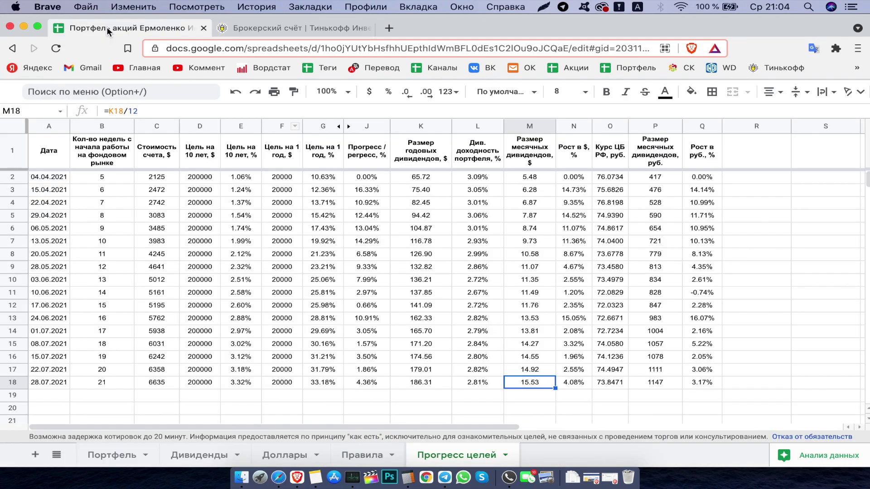
pyautogui.click(172, 381)
pyautogui.doubleClick(173, 382)
pyautogui.press('BackSpace')
pyautogui.write('7')
pyautogui.press('Return')
# - Recheck the brokerage account value in Tinkoff and set the account value for 28.07.2021 (C18) to 6638
pyautogui.hotkey('ctrl', 'Tab')
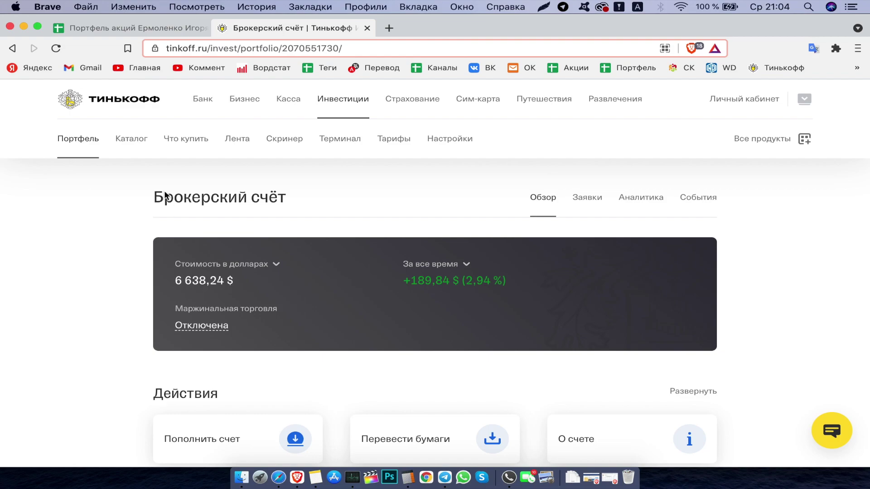
pyautogui.click(113, 30)
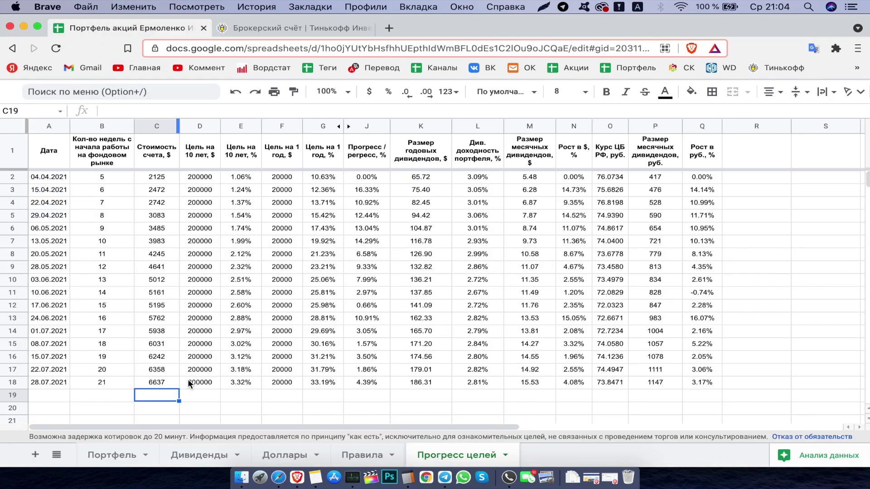
pyautogui.doubleClick(171, 383)
pyautogui.press('BackSpace')
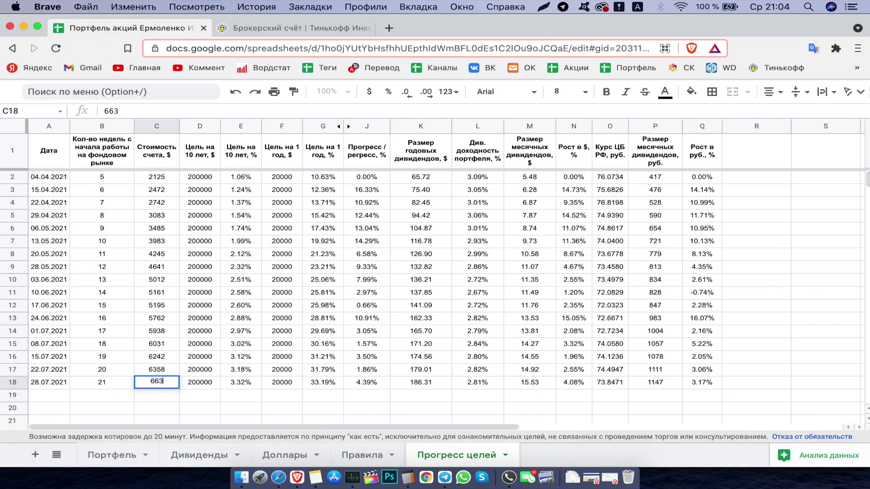
pyautogui.write('8')
pyautogui.press('Return')
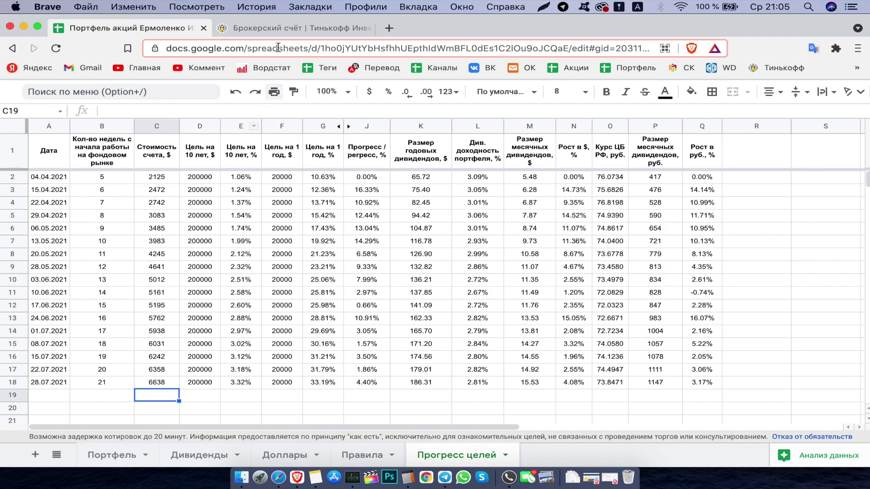
pyautogui.click(283, 27)
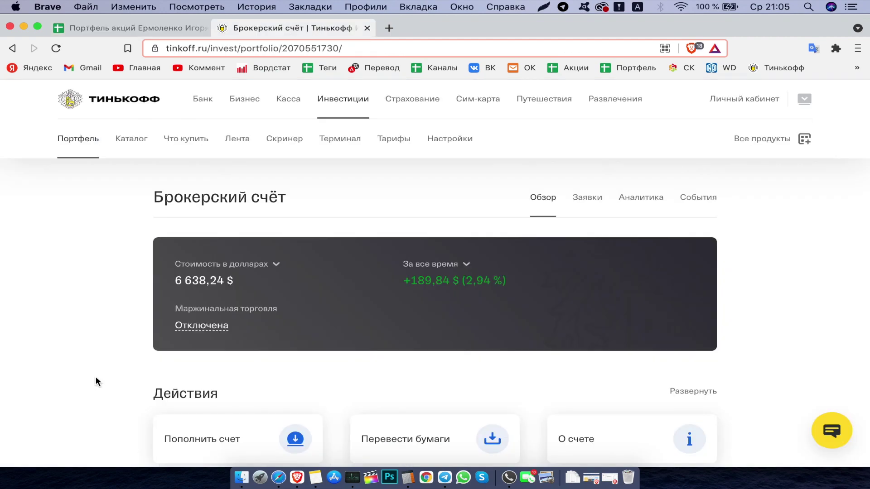